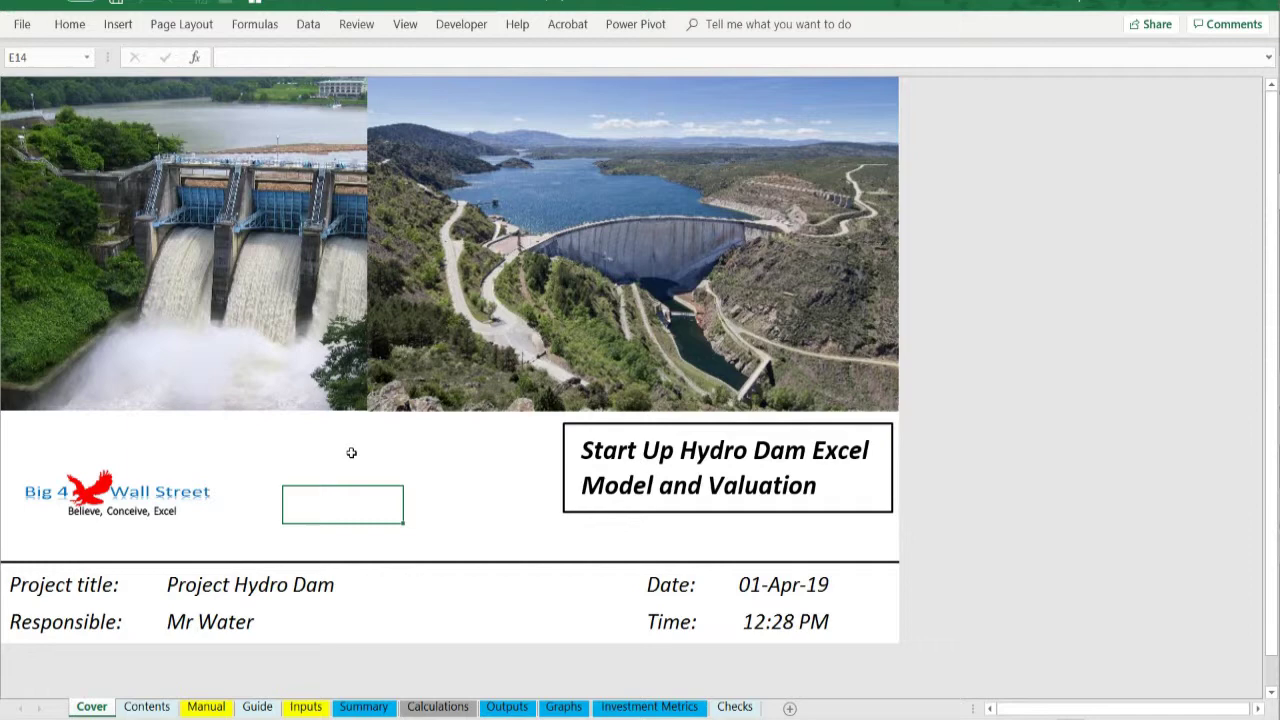
Leave the cover page for the Contents sheet listing the Manual through Checks sections
click(138, 706)
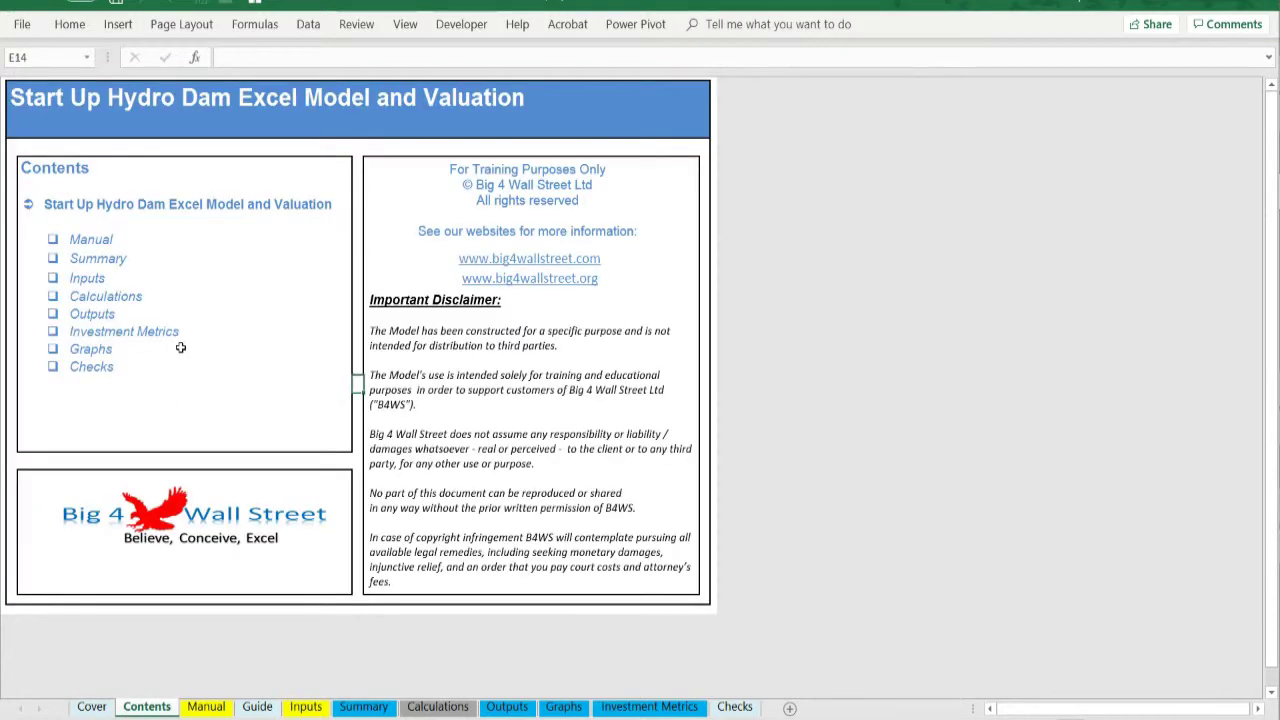
Preview the Summary and Graphs sheets via Contents hyperlinks, then open the Manual sheet
click(106, 264)
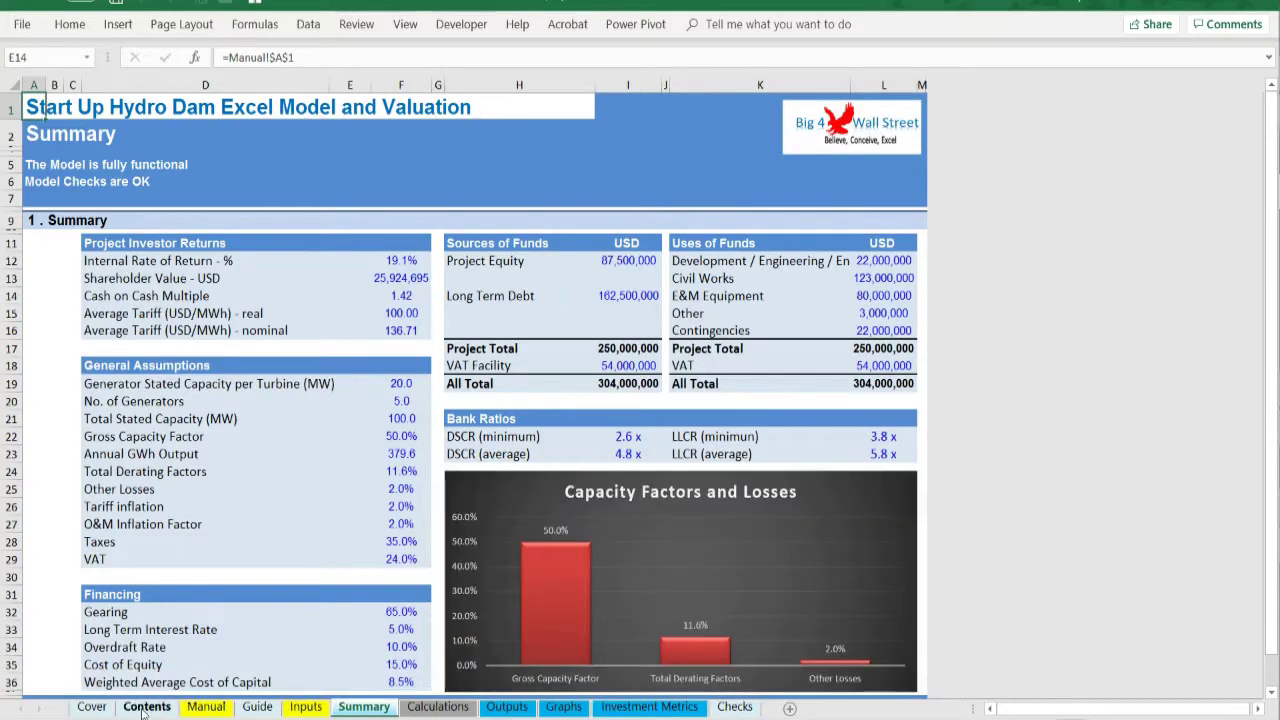
click(146, 707)
click(104, 352)
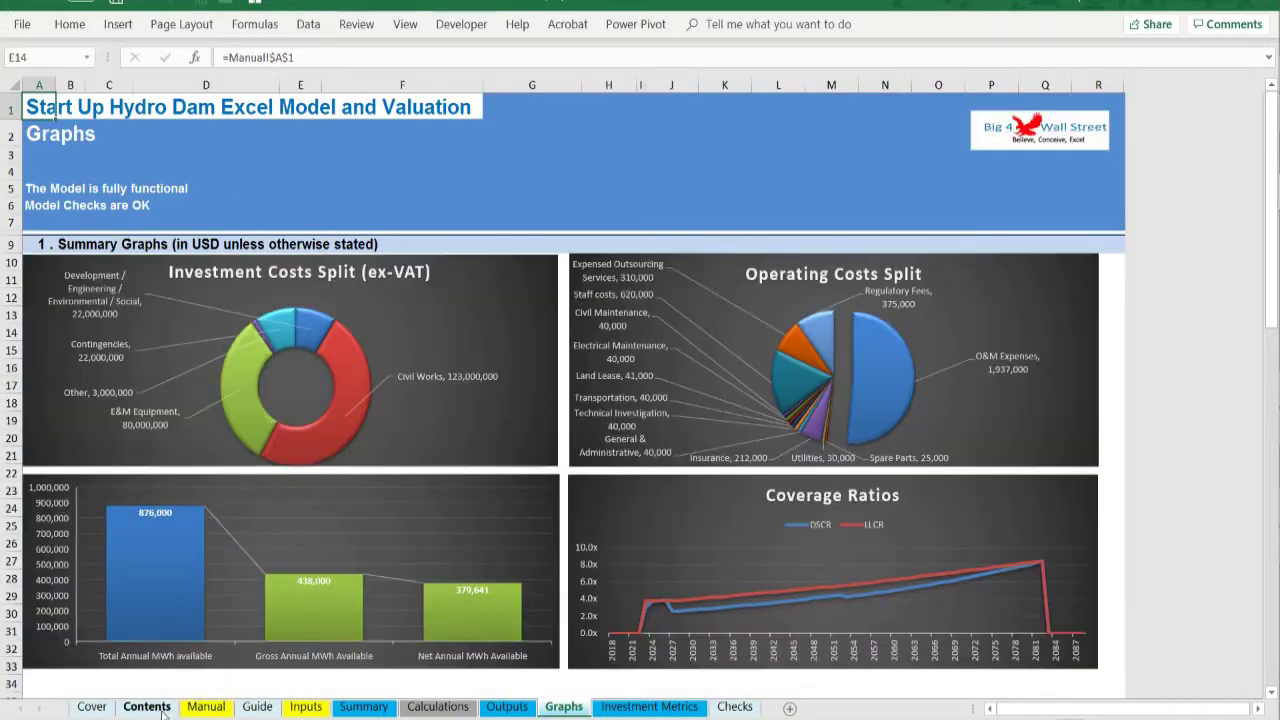
click(160, 707)
click(192, 705)
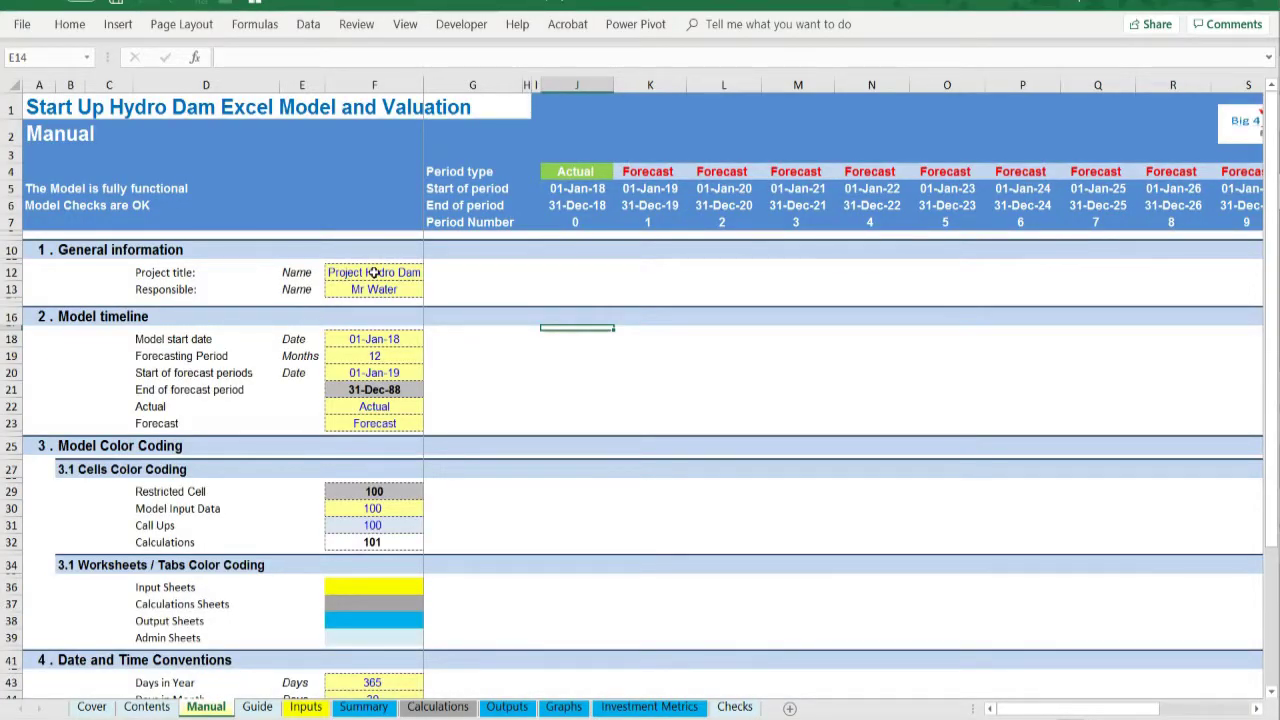
Highlight the Manual's project title, responsible entries and model timeline inputs, including Months in Year
drag(372, 274, 373, 290)
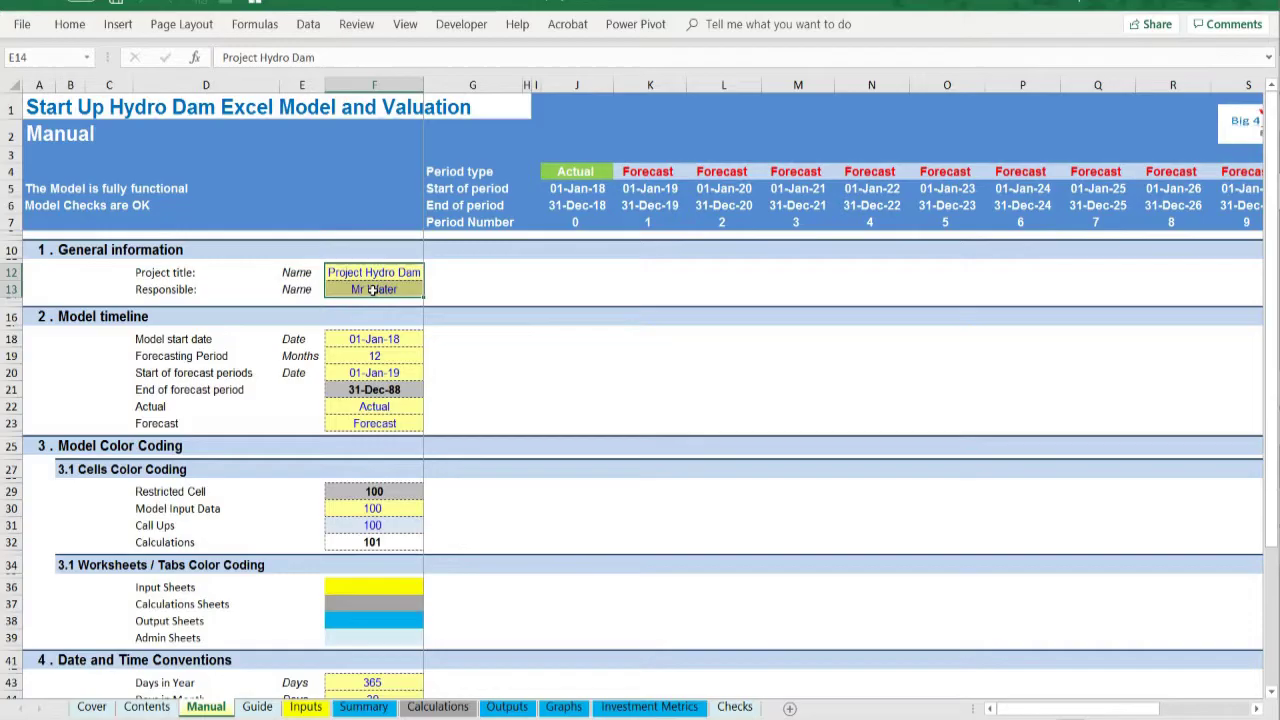
drag(372, 341, 383, 432)
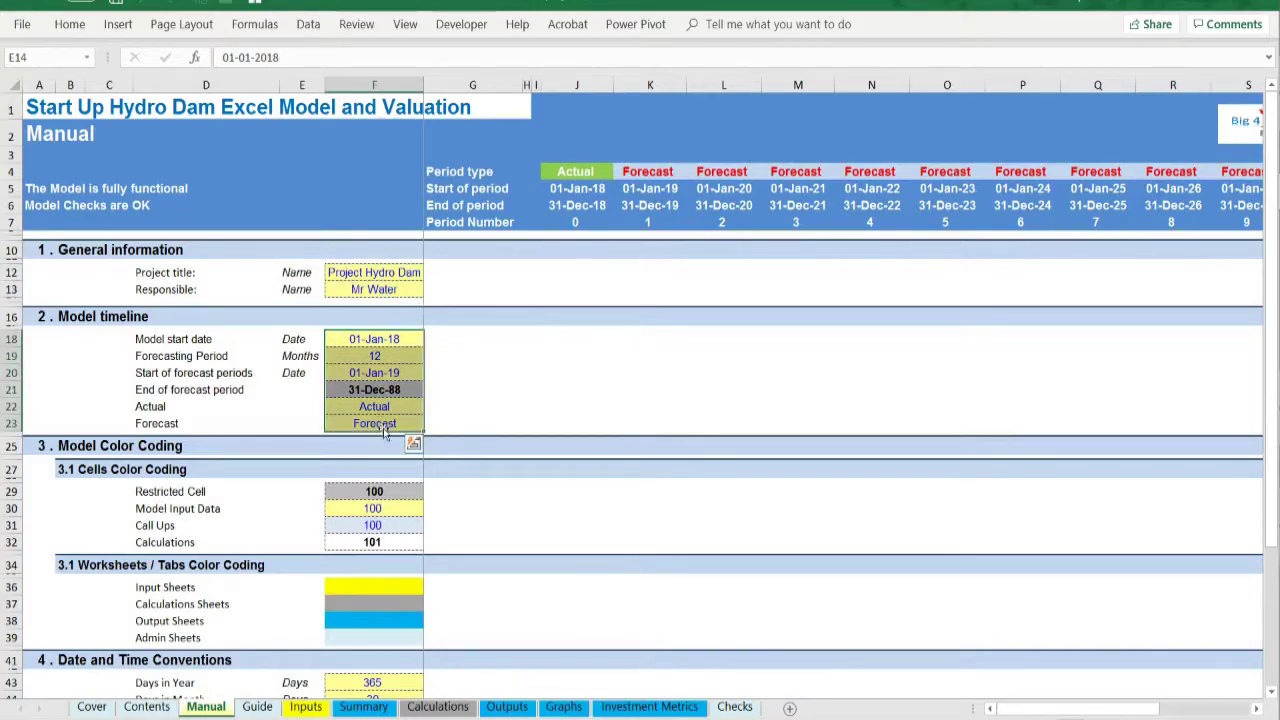
scroll(383, 432, down, 3)
click(385, 532)
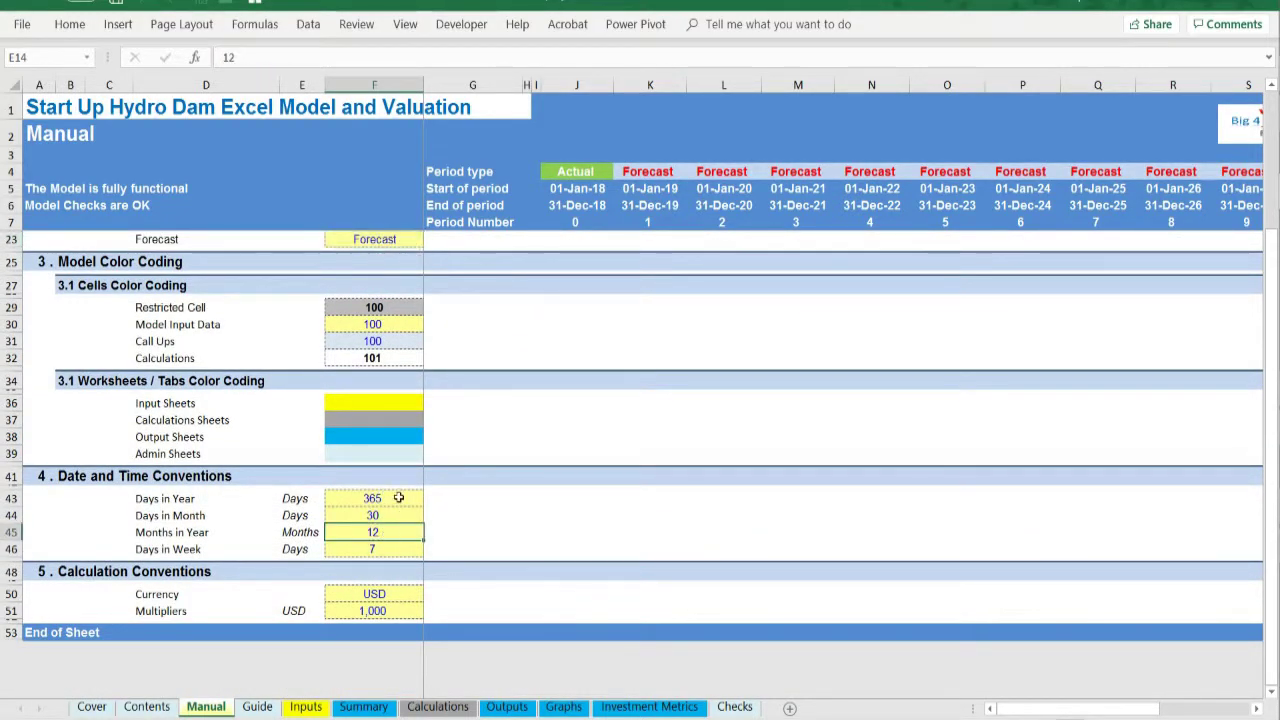
drag(398, 497, 390, 611)
scroll(396, 533, up, 3)
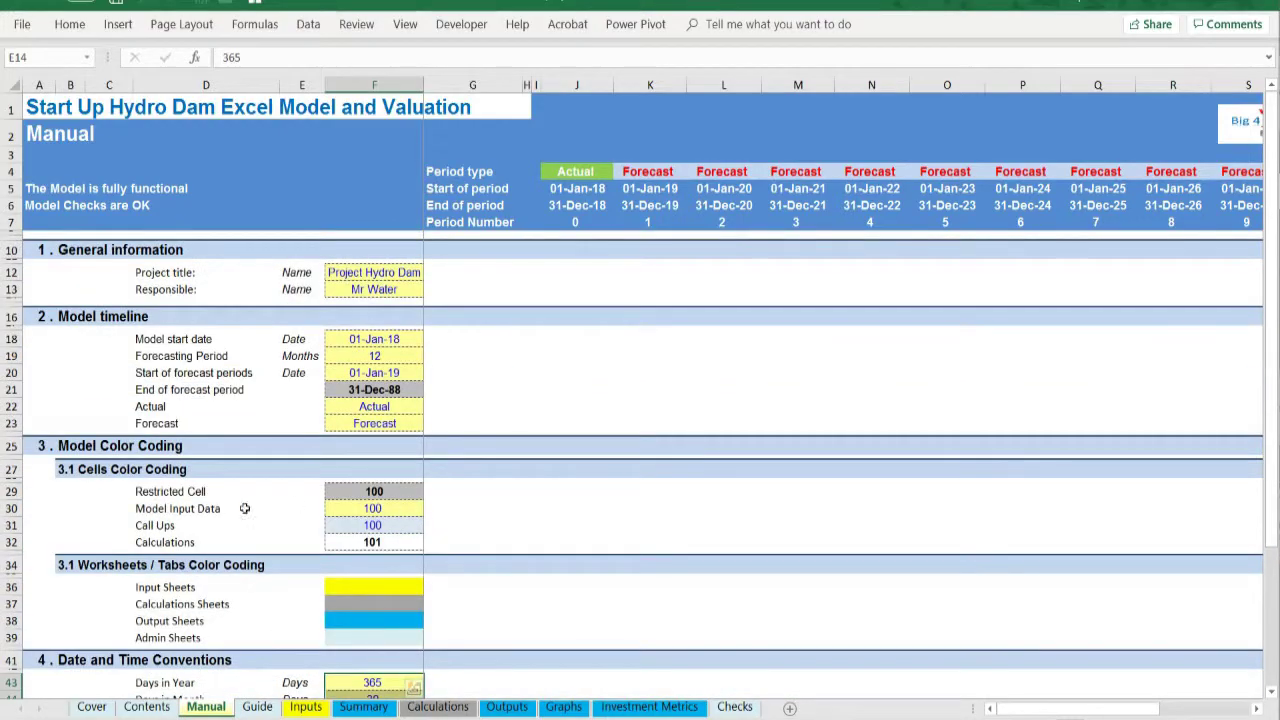
Point out each colour-coding example: restricted, input, call-up, calculation cells and input/calculation/output/admin sheets
drag(166, 490, 337, 493)
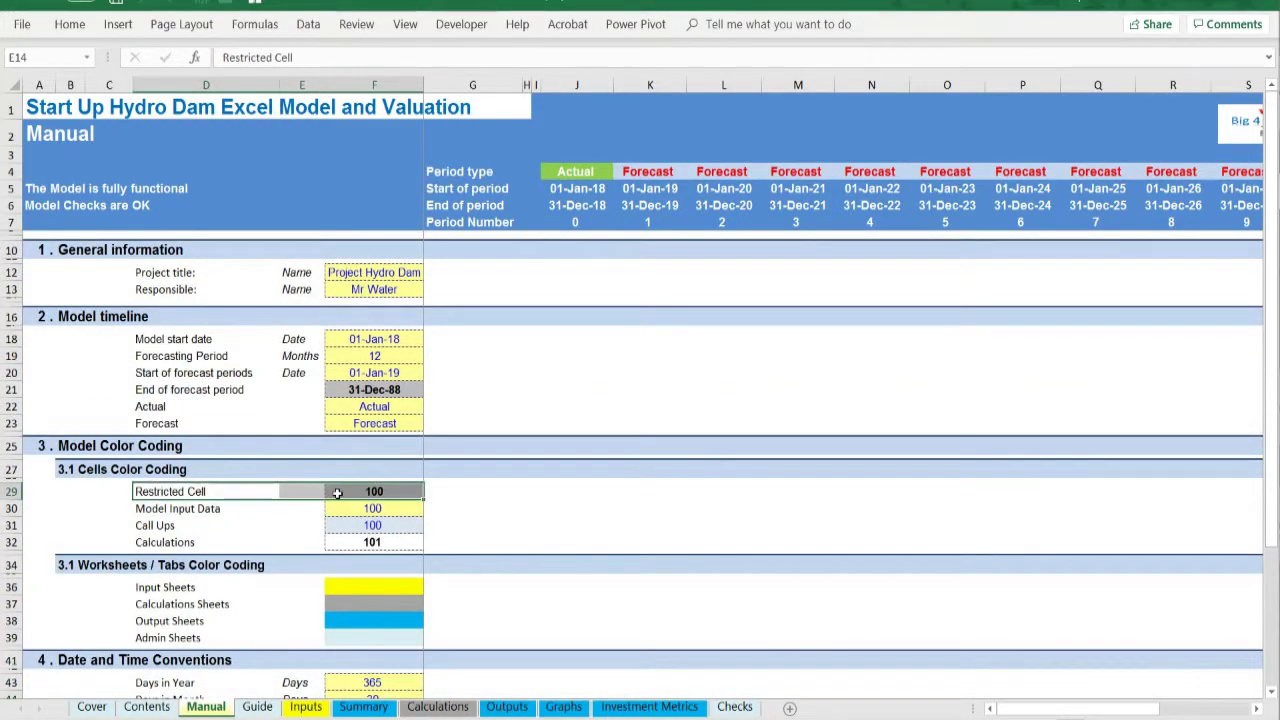
drag(240, 508, 376, 510)
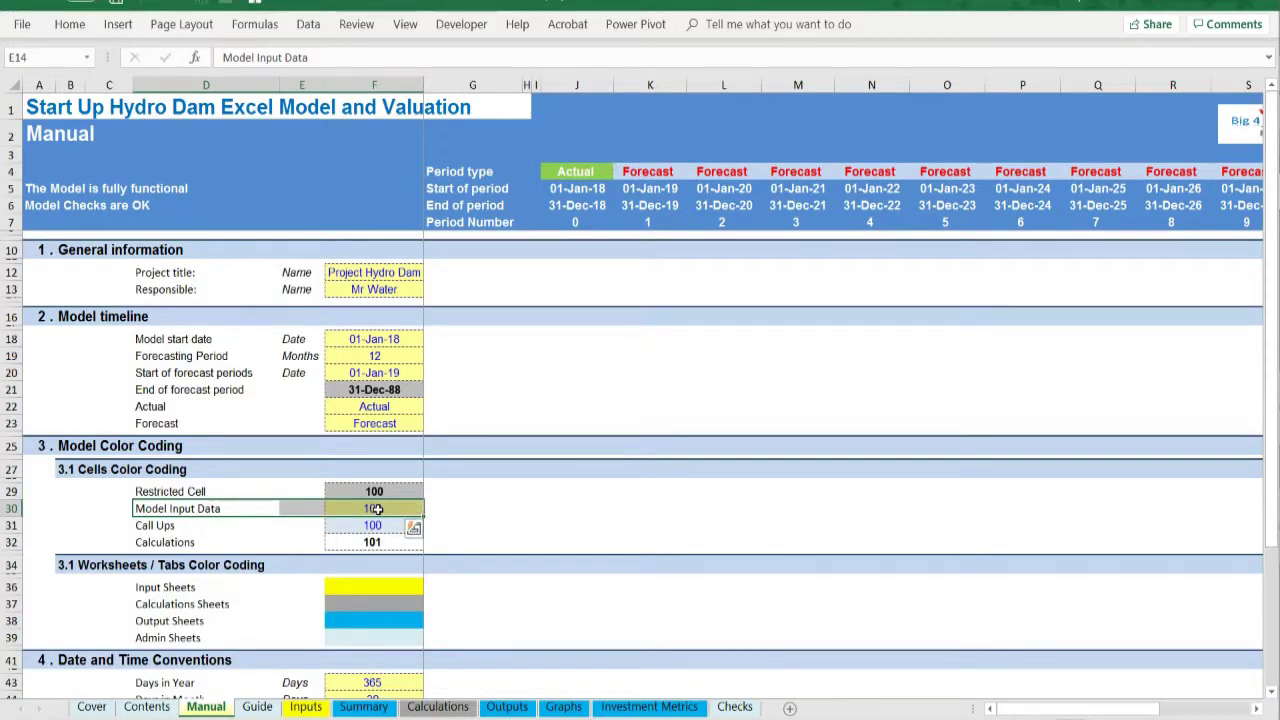
drag(186, 526, 341, 526)
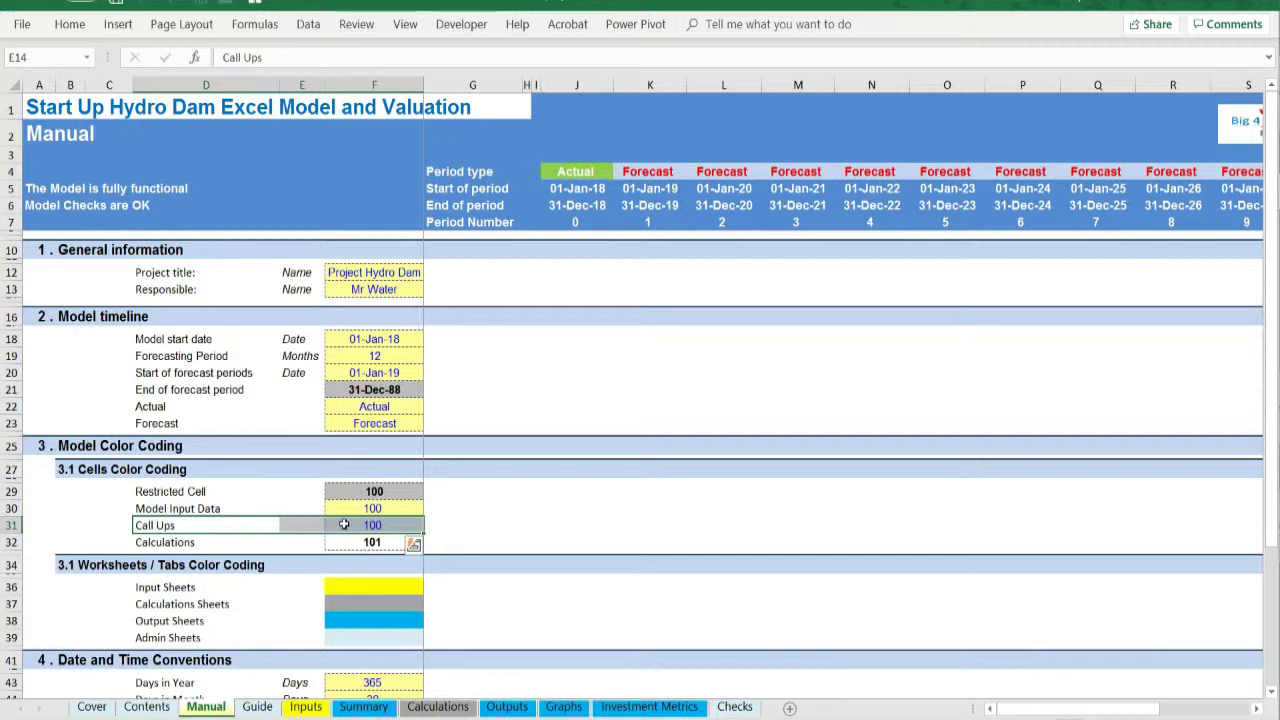
drag(150, 544, 380, 548)
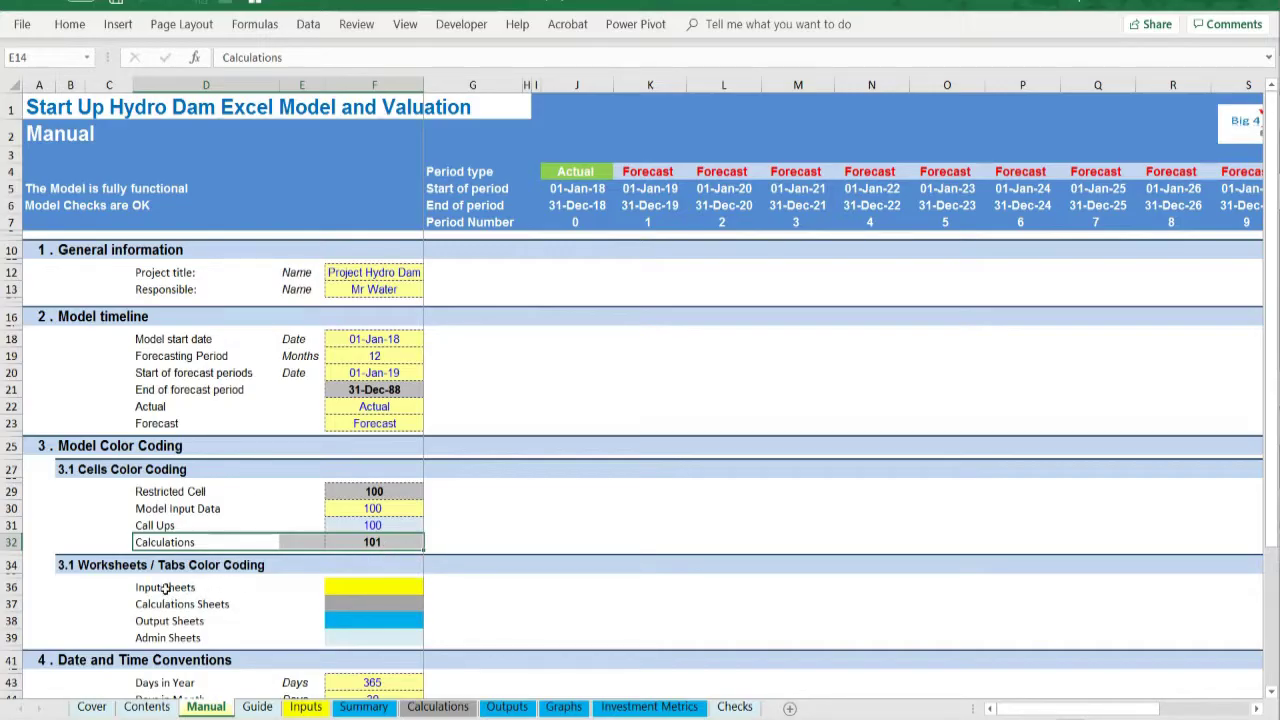
drag(165, 590, 364, 584)
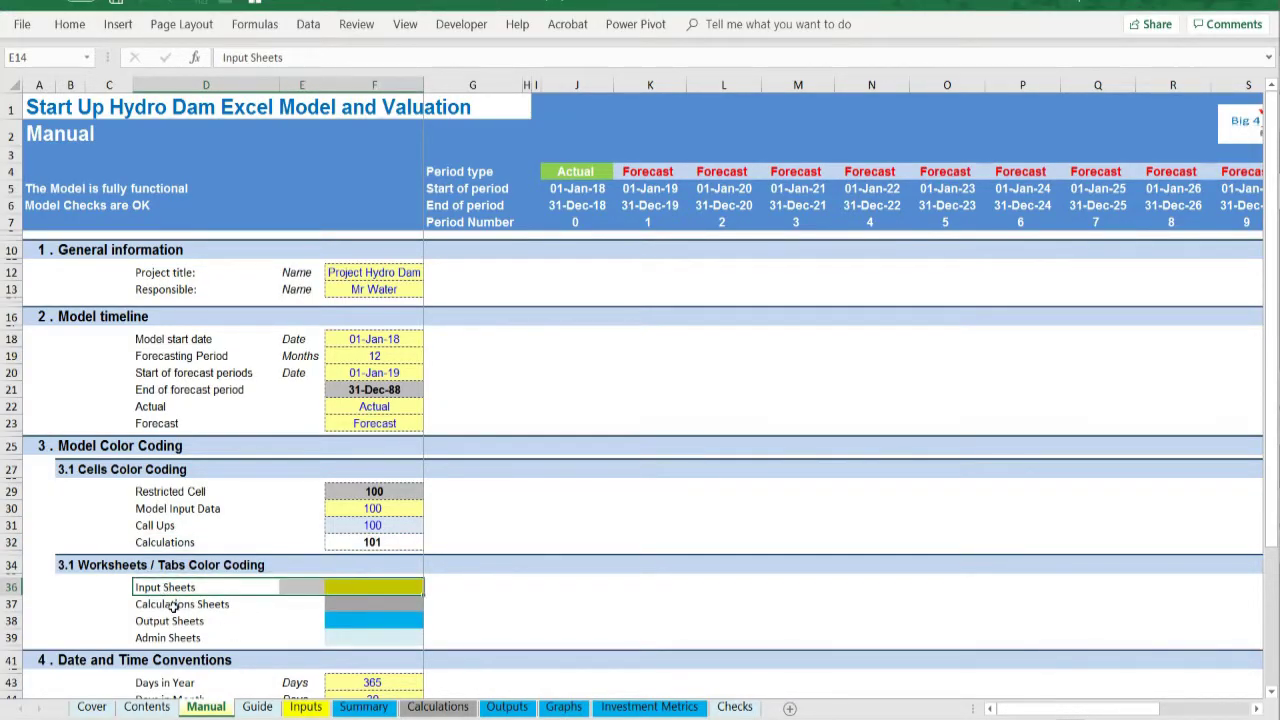
drag(172, 604, 355, 603)
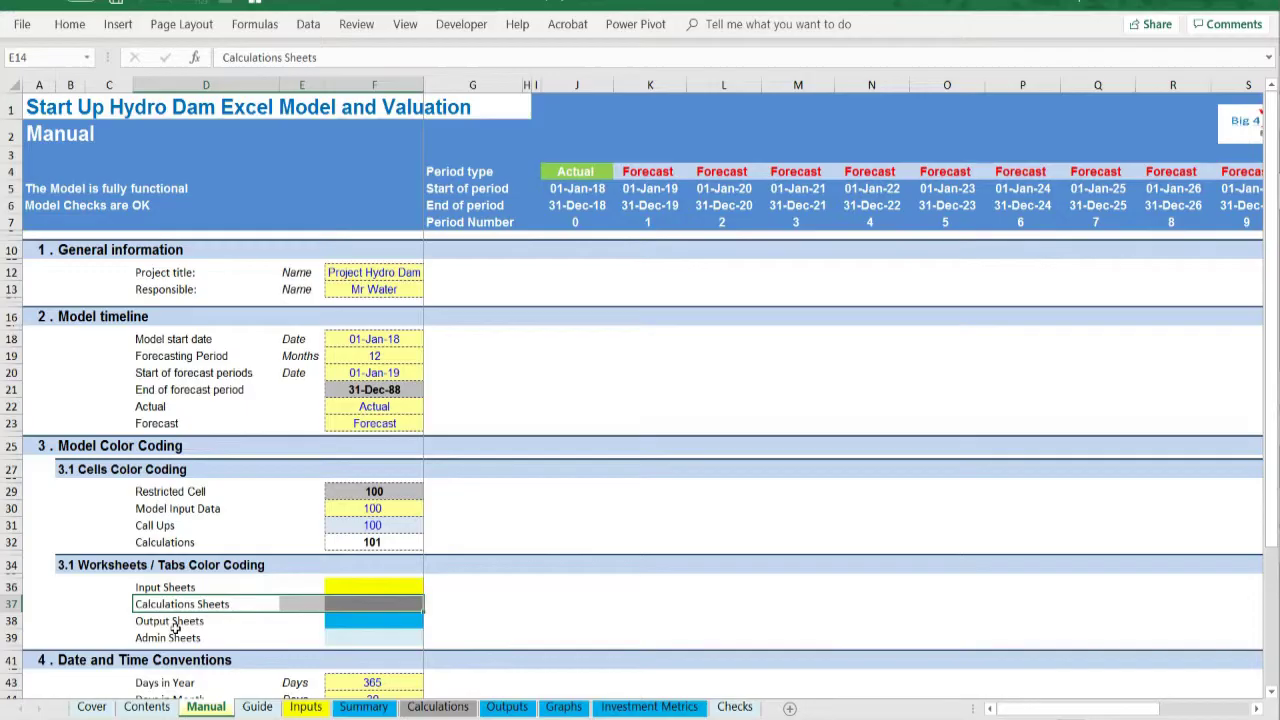
drag(159, 621, 360, 622)
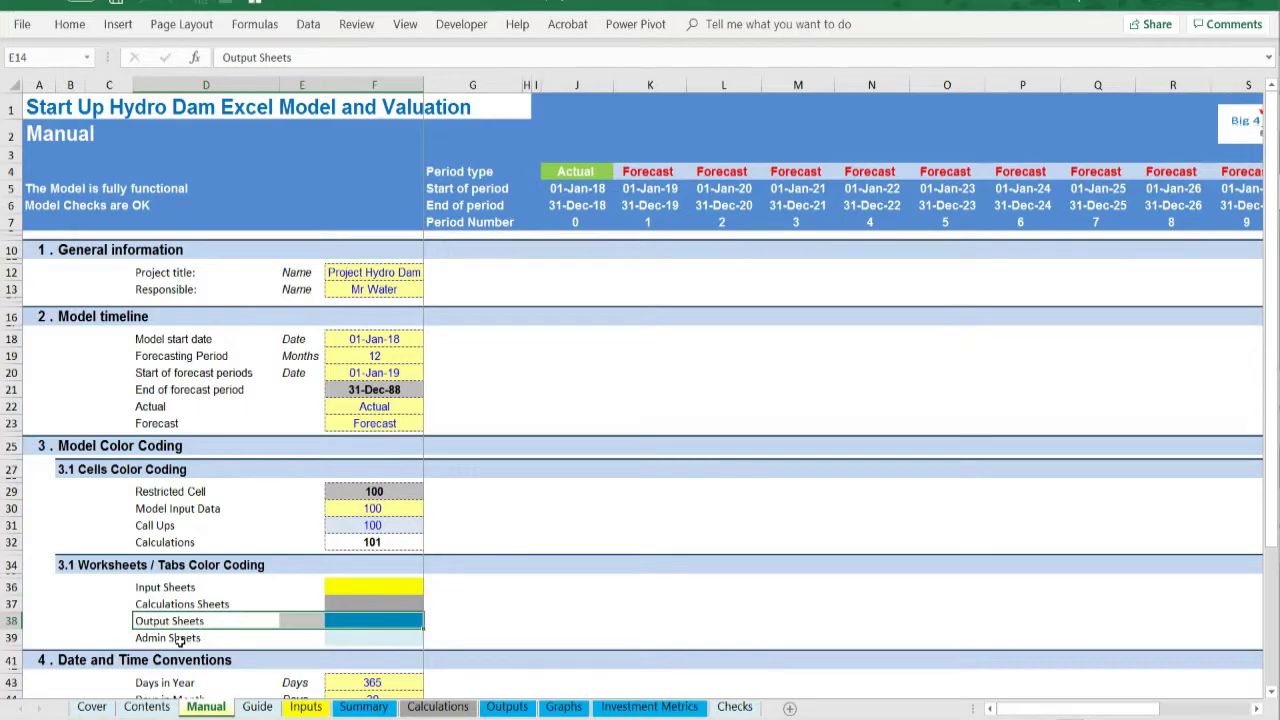
drag(180, 640, 369, 641)
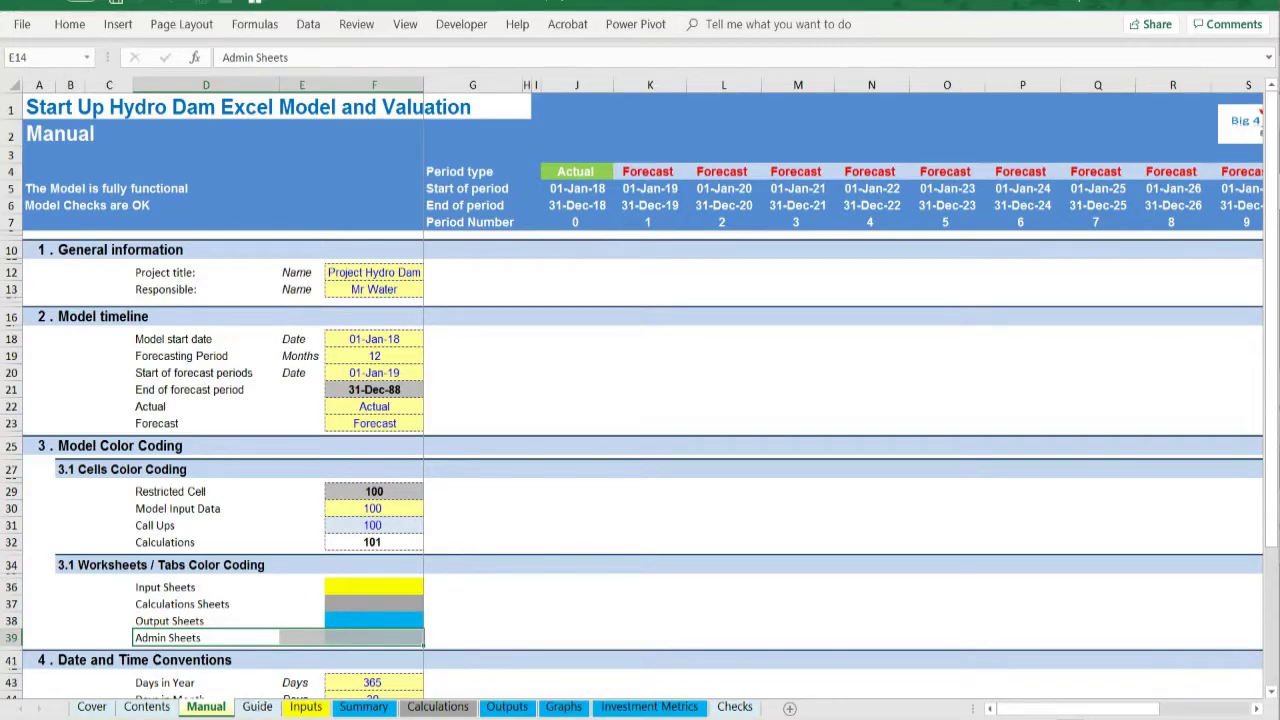
On the Guide sheet, highlight the stream flow, Typical Hydro Costs and Size of Hydro Projects tables
click(257, 706)
mouse_move(125, 273)
mouse_down()
mouse_move(320, 292)
mouse_move(348, 340)
mouse_up()
drag(150, 390, 760, 455)
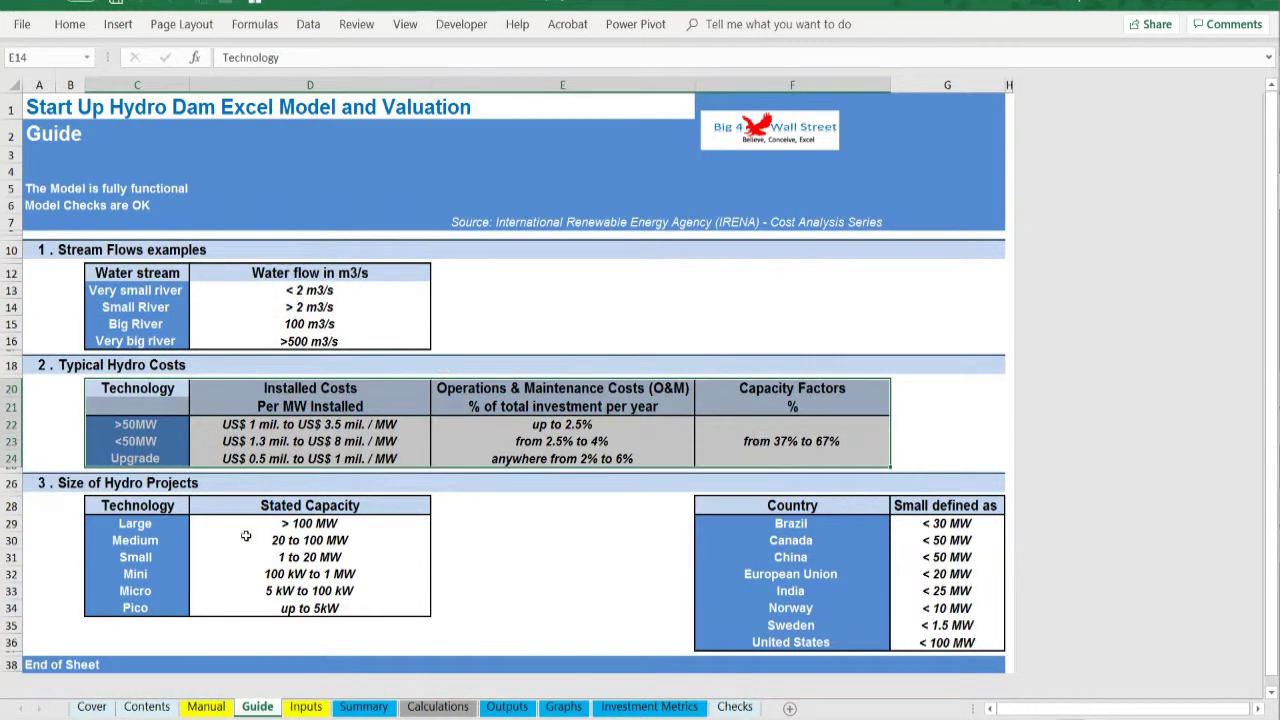
drag(170, 507, 410, 612)
click(520, 578)
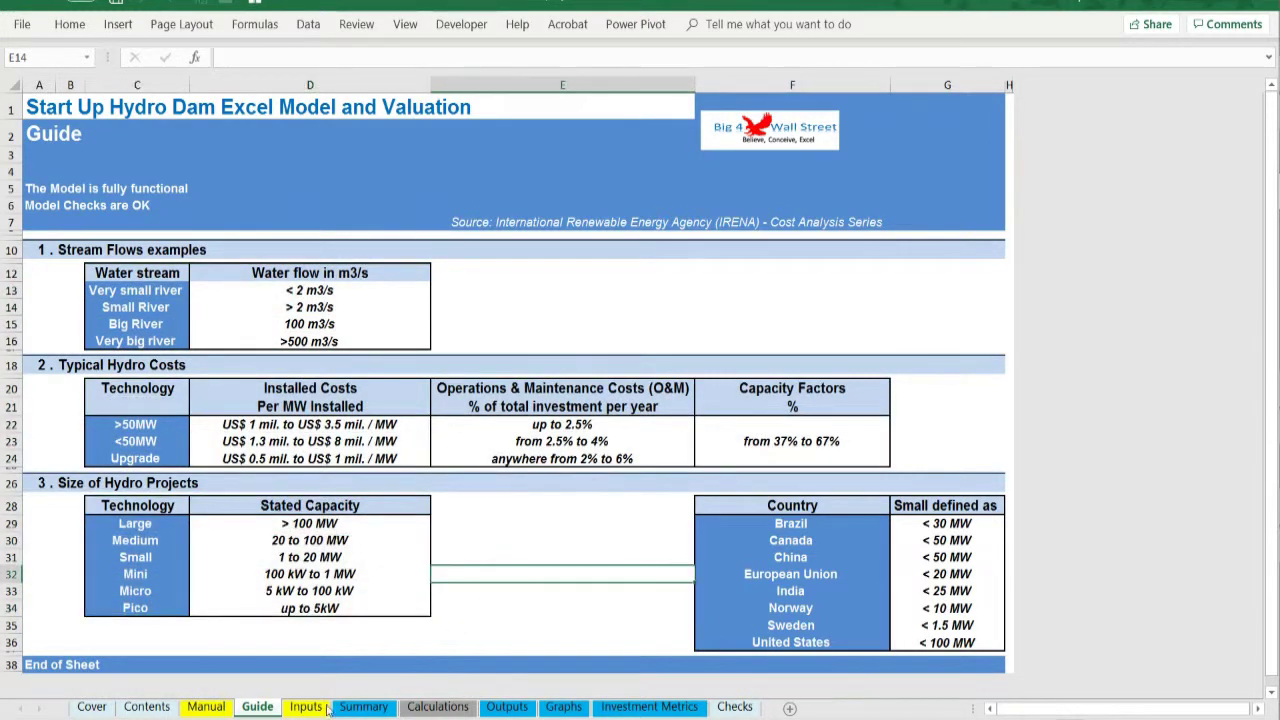
On the Inputs sheet, move from Real Tariff to the Costs section's turbine derating and Other Losses
click(306, 706)
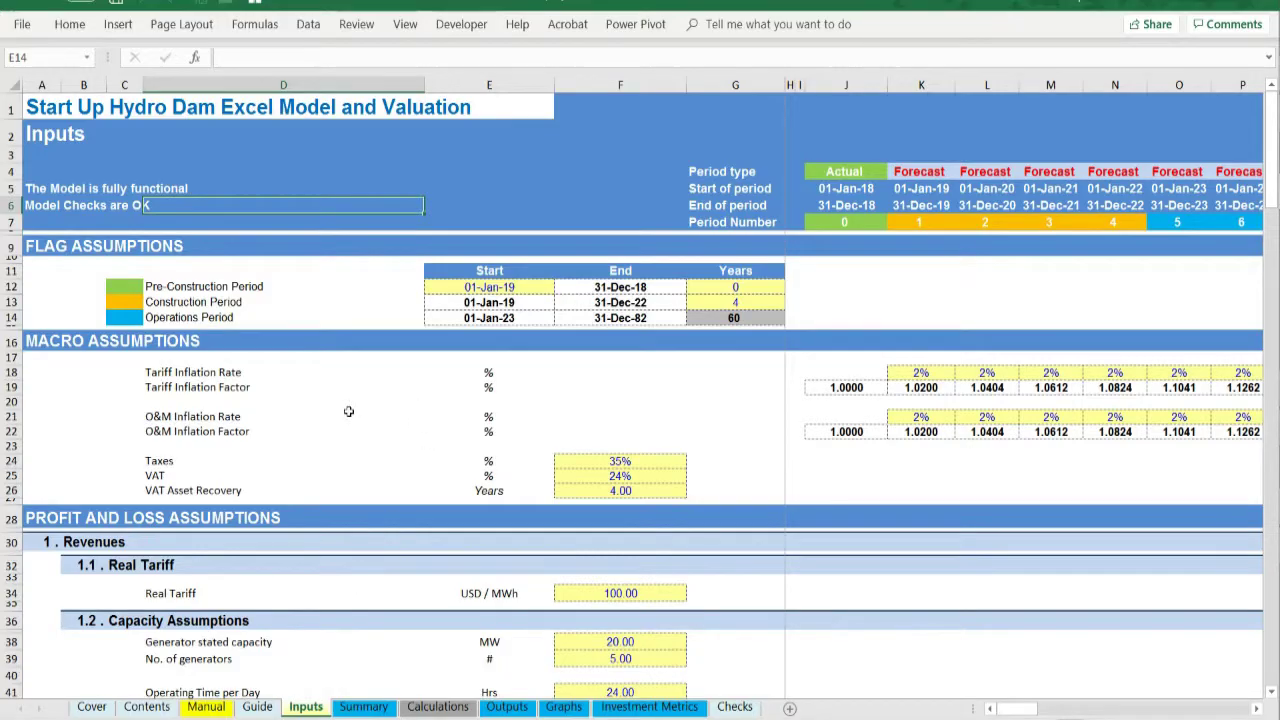
click(82, 564)
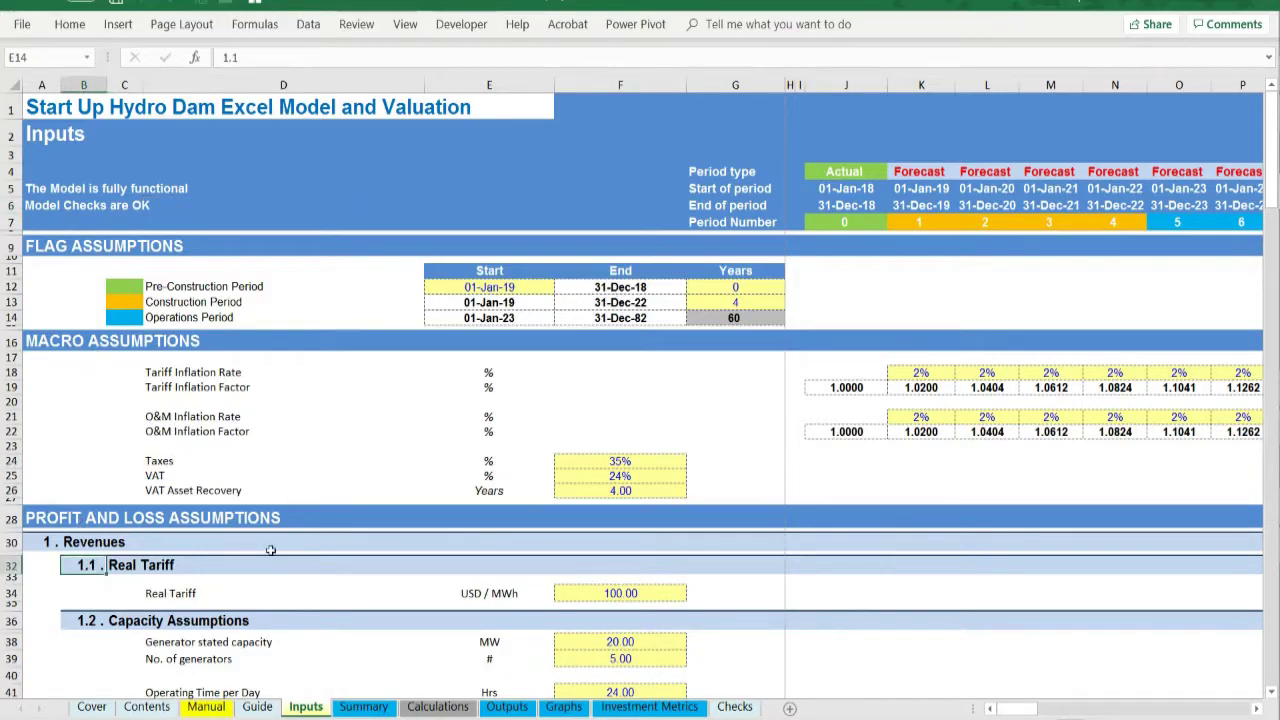
scroll(270, 549, down, 1)
scroll(270, 549, down, 3)
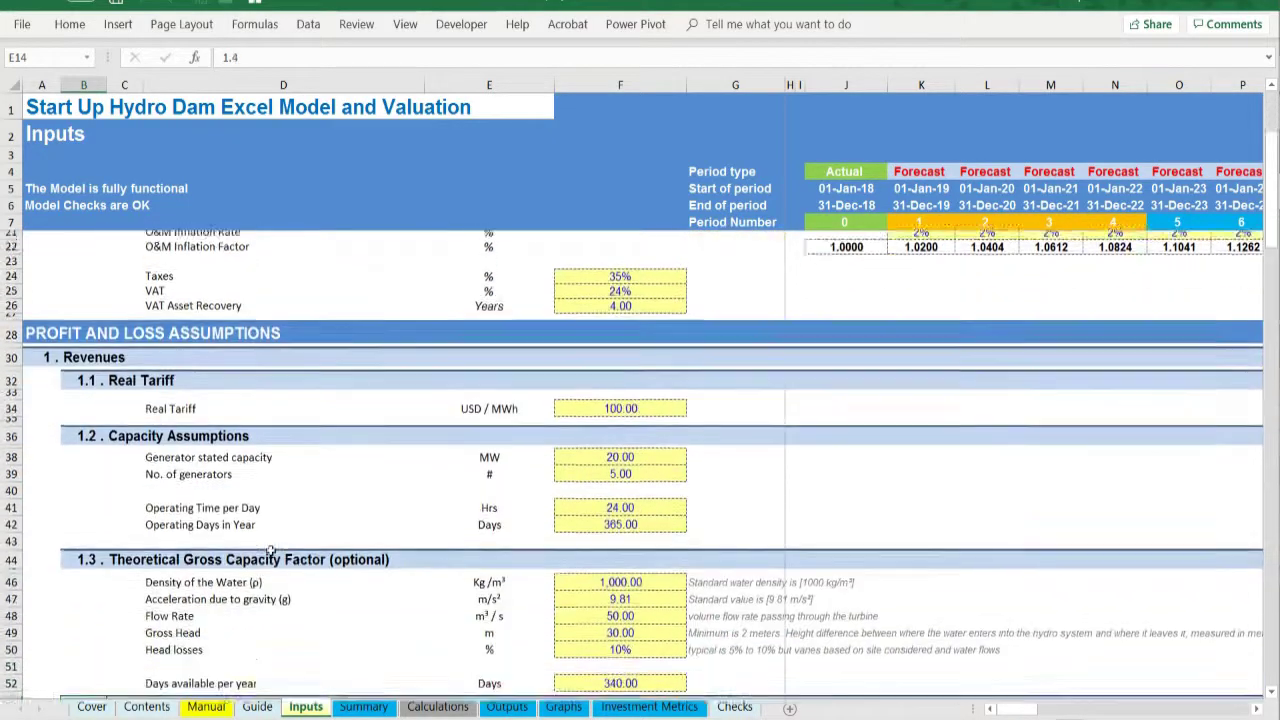
key(ctrl+Down)
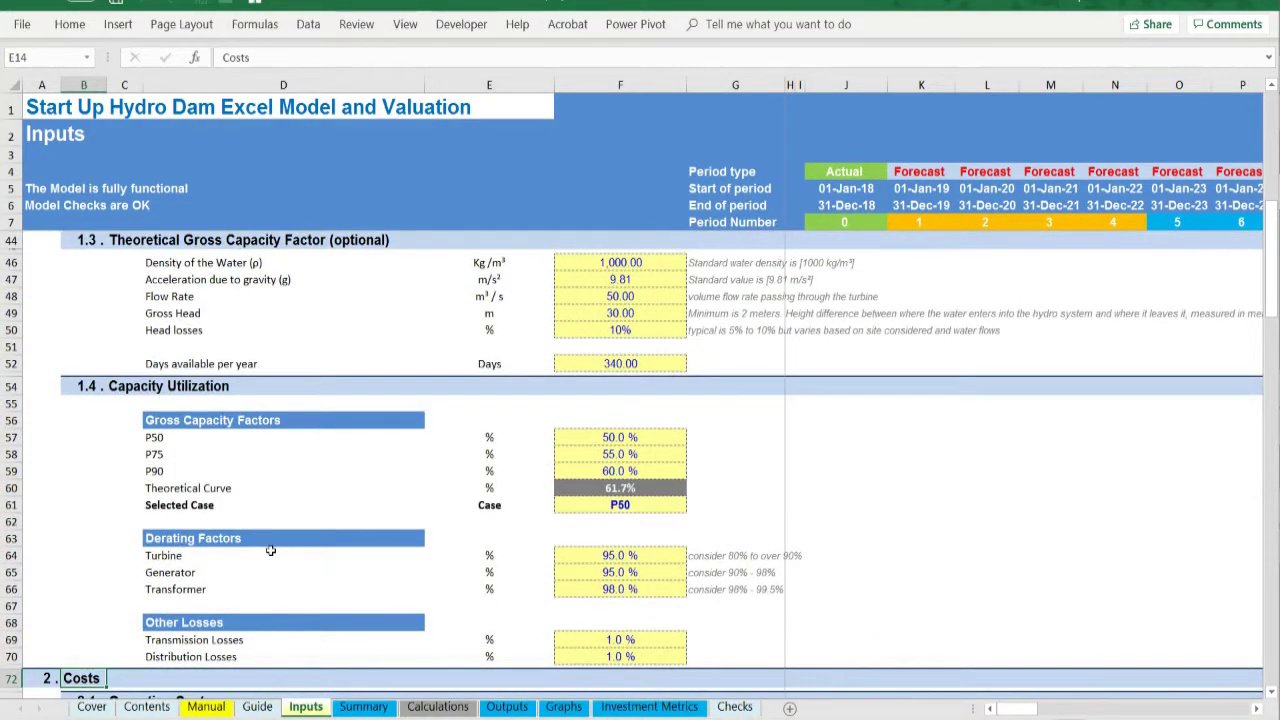
click(139, 551)
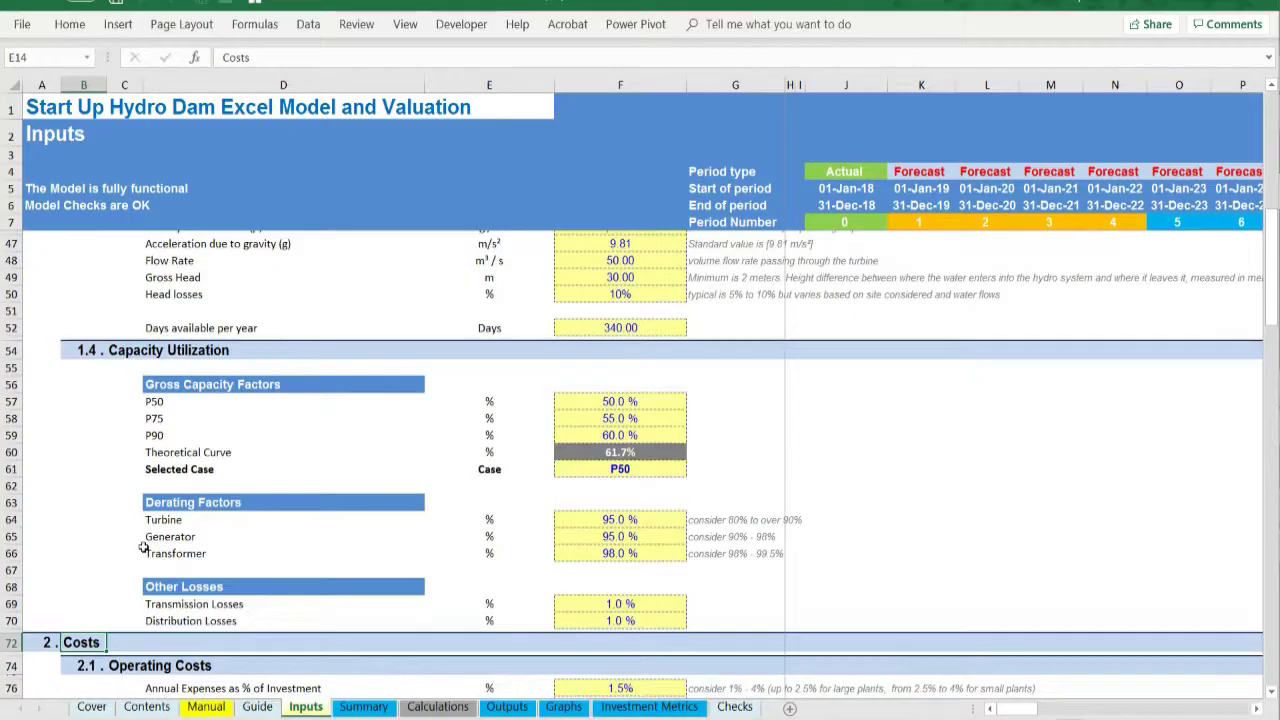
scroll(140, 551, down, 1)
click(190, 582)
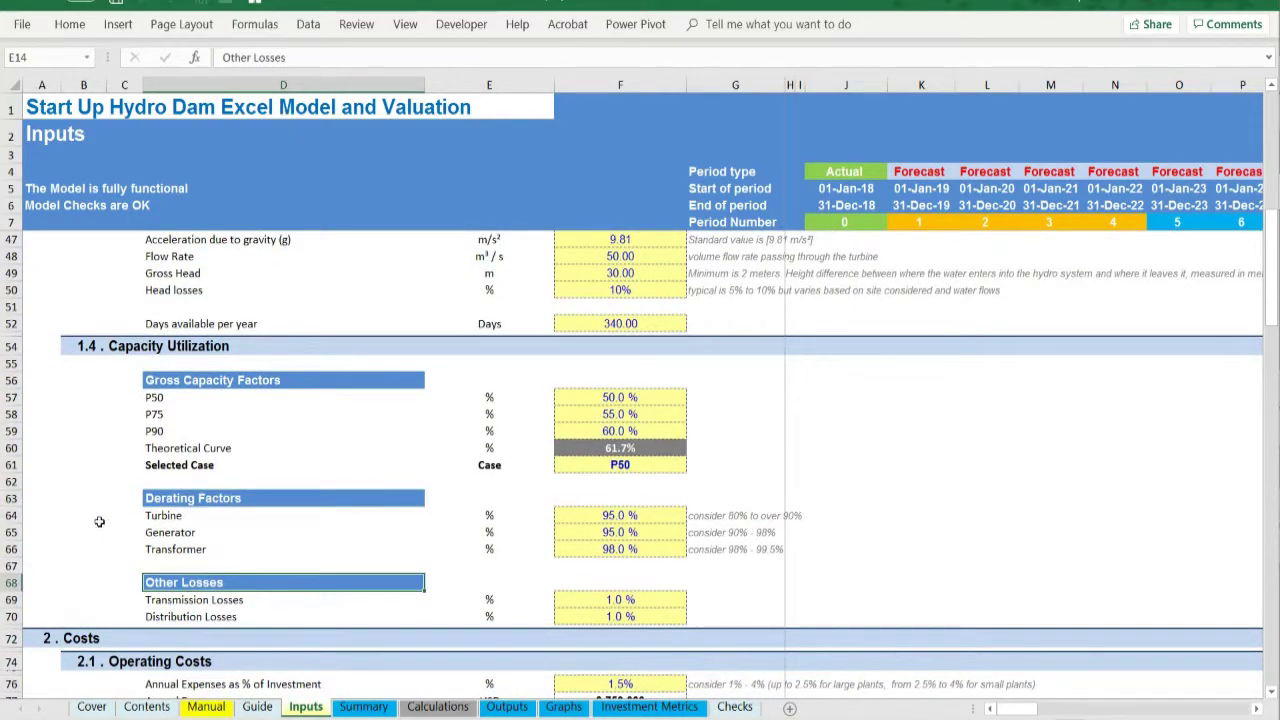
Scroll down and highlight the operating cost breakdown
scroll(82, 523, down, 1)
scroll(82, 523, down, 3)
scroll(82, 523, down, 2)
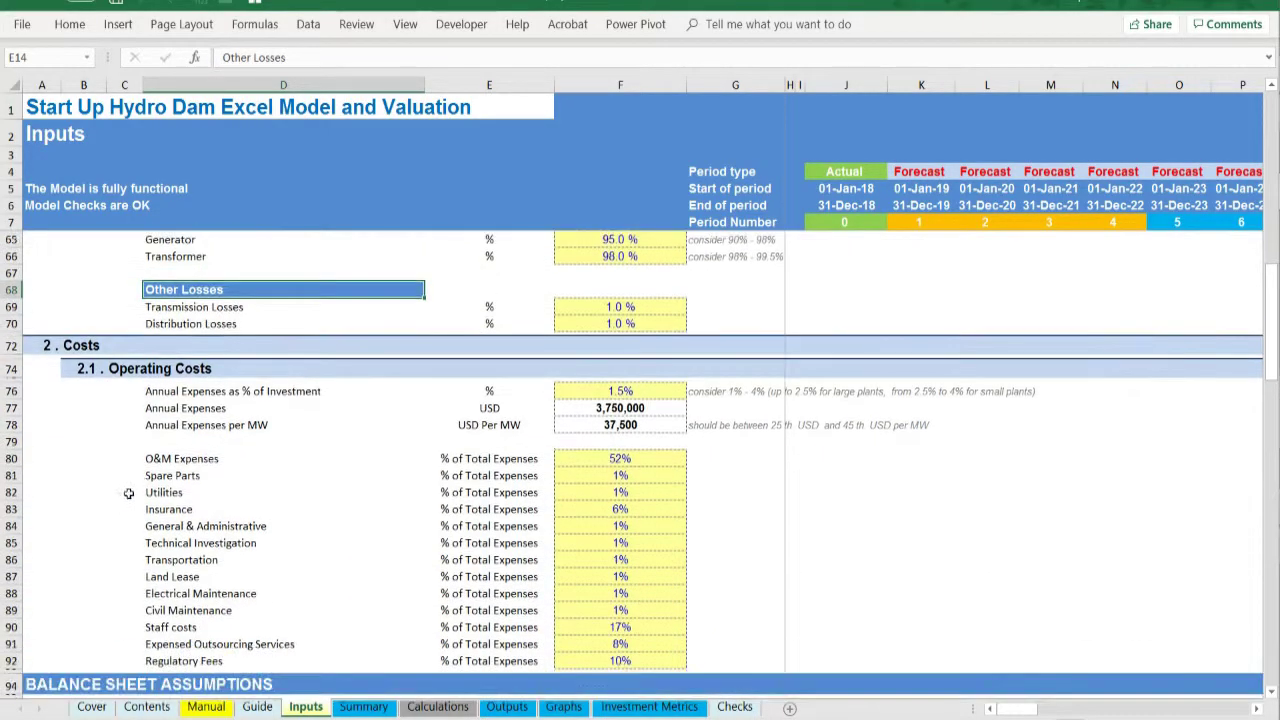
scroll(188, 464, down, 1)
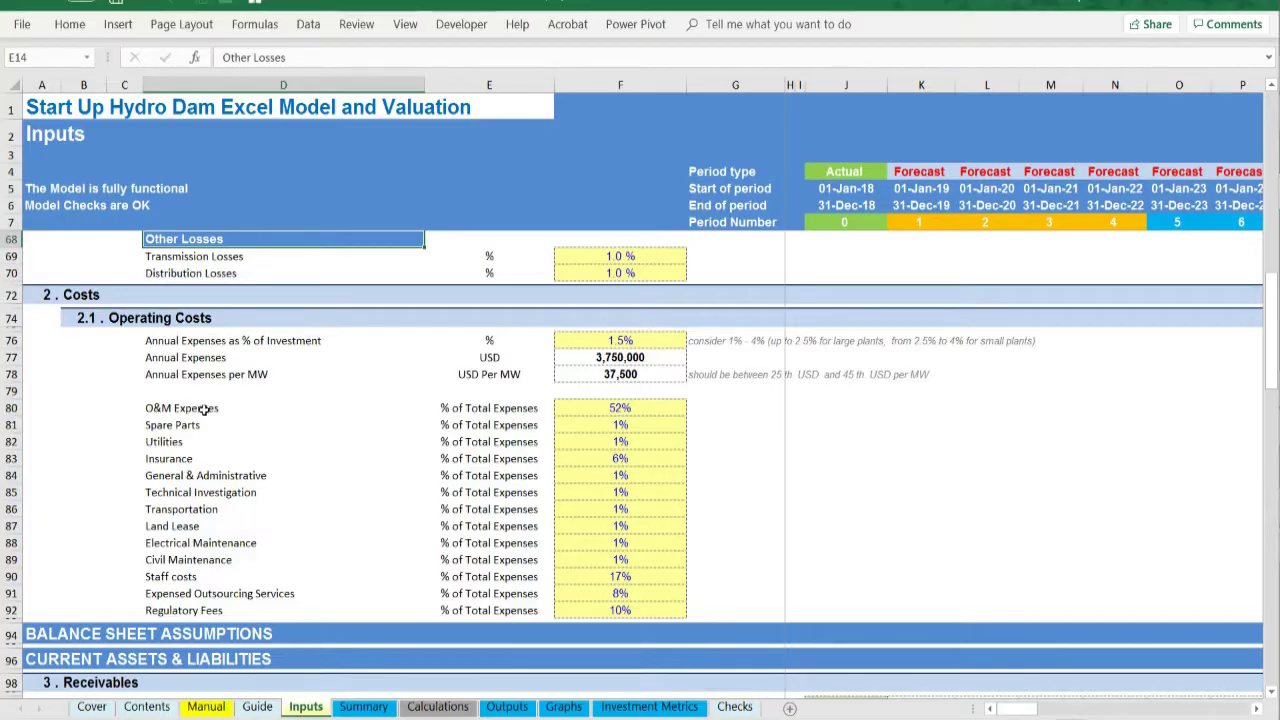
drag(197, 410, 216, 619)
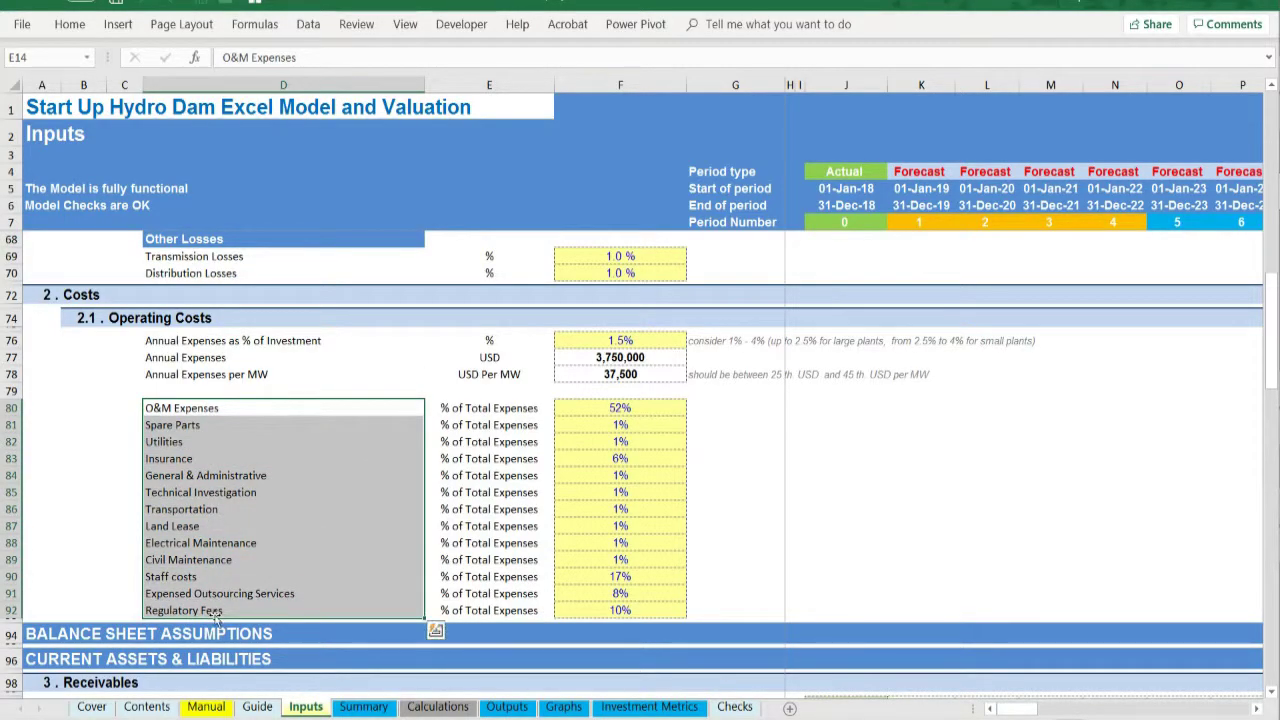
click(170, 410)
Step through the Receivables, Payables and Inventory headings down to the Fixed Assets section
scroll(105, 450, down, 5)
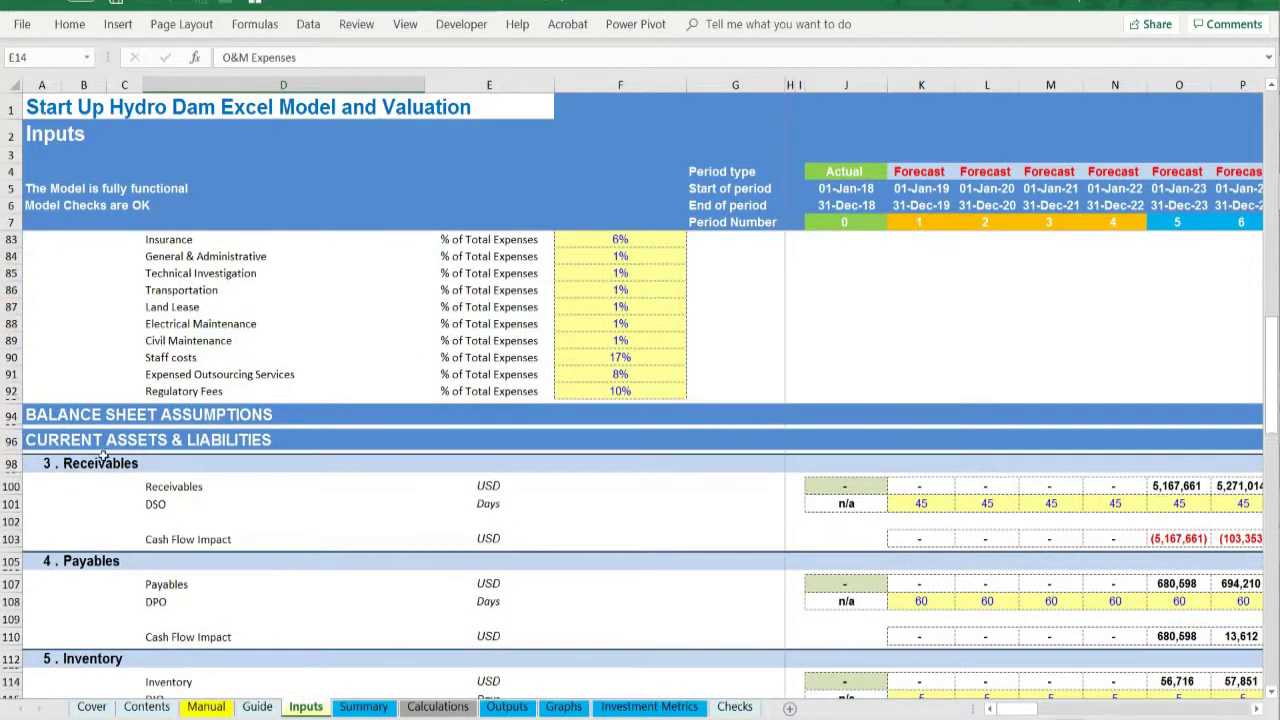
click(36, 464)
key(ctrl+Down)
key(ctrl+Down)
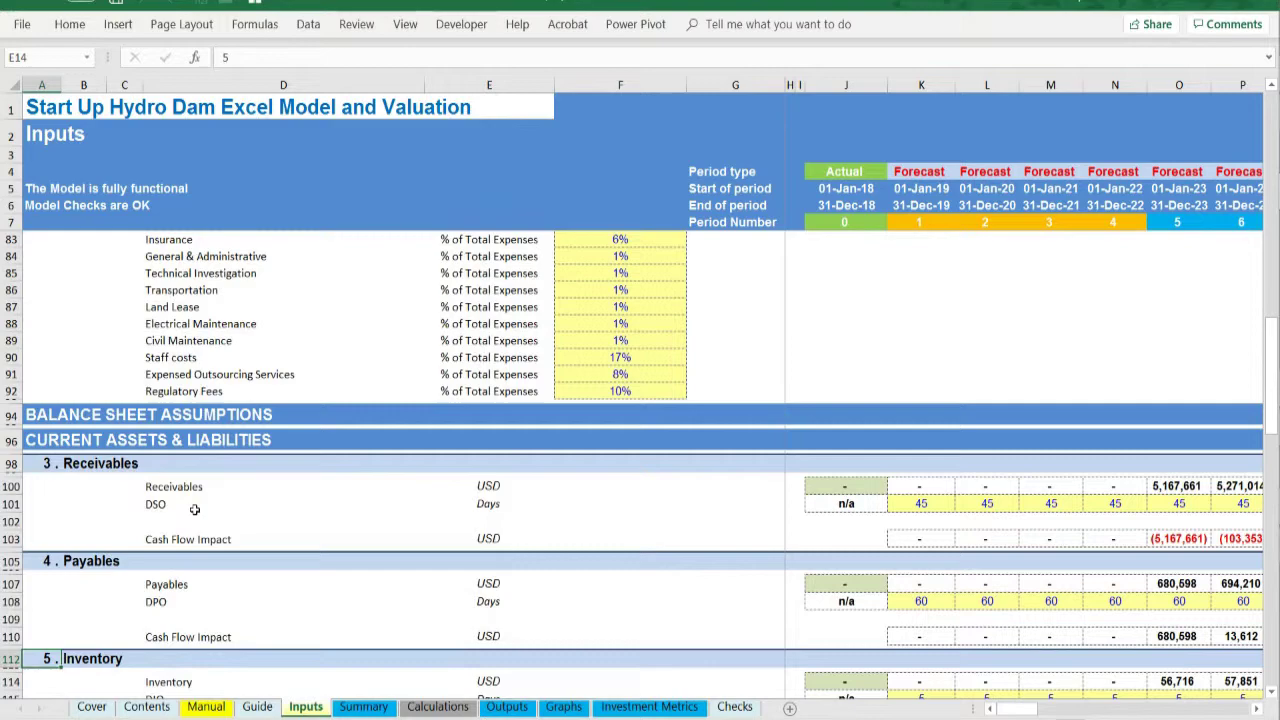
key(ctrl+Down)
key(ctrl+Down)
key(ctrl+Down)
key(ctrl+Down)
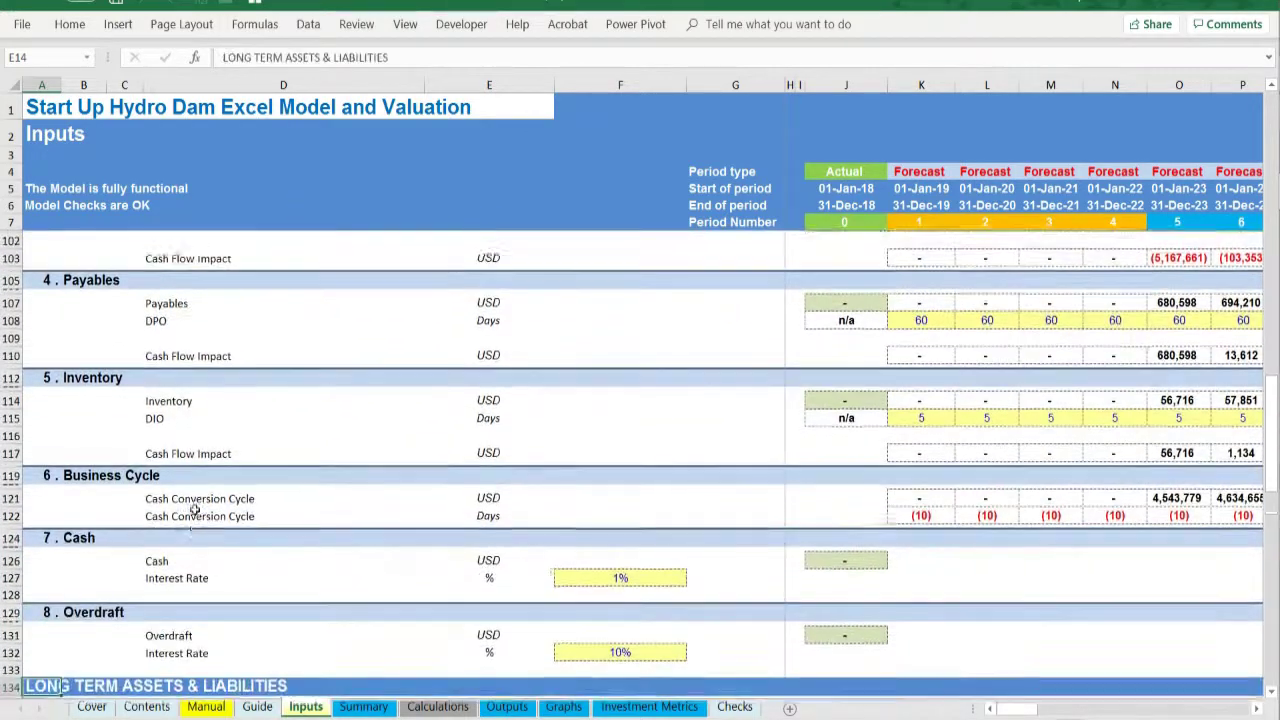
key(ctrl+Down)
key(ctrl+Down)
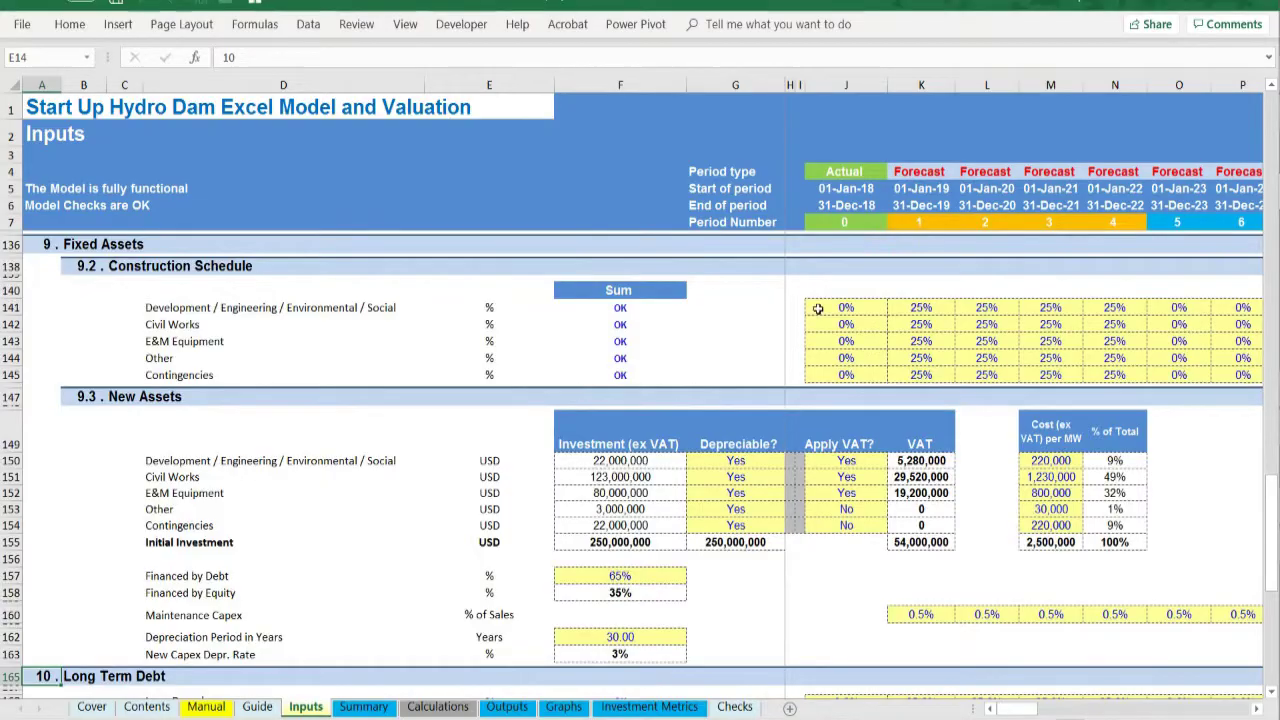
Highlight the Fixed Assets construction schedule percentages and the Apply VAT? and Depreciable? columns
drag(818, 308, 1150, 374)
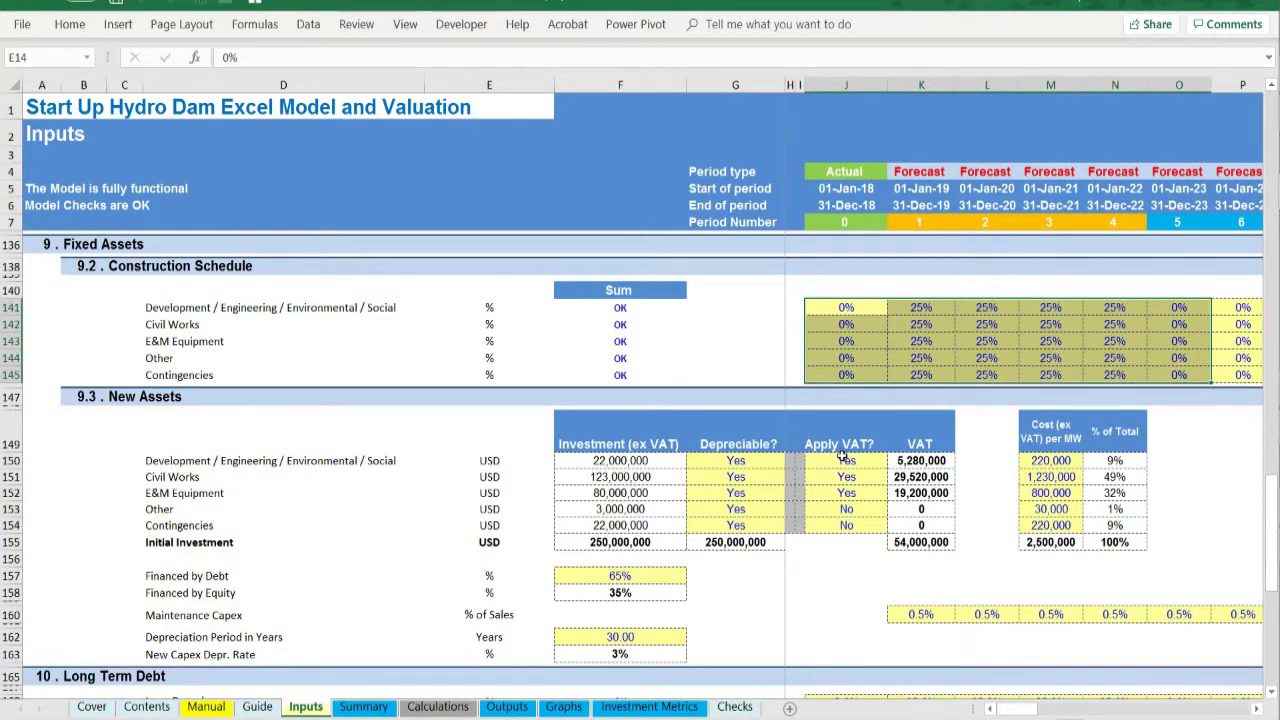
drag(840, 448, 846, 517)
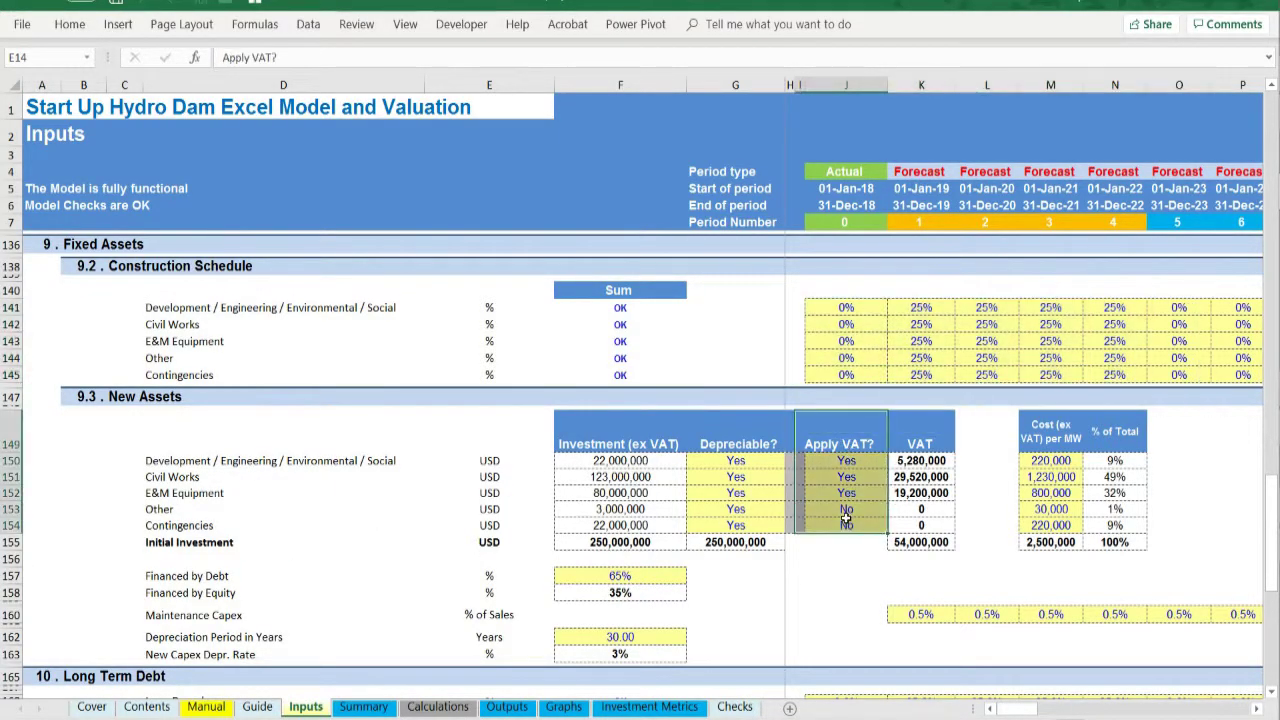
click(272, 462)
drag(726, 430, 736, 530)
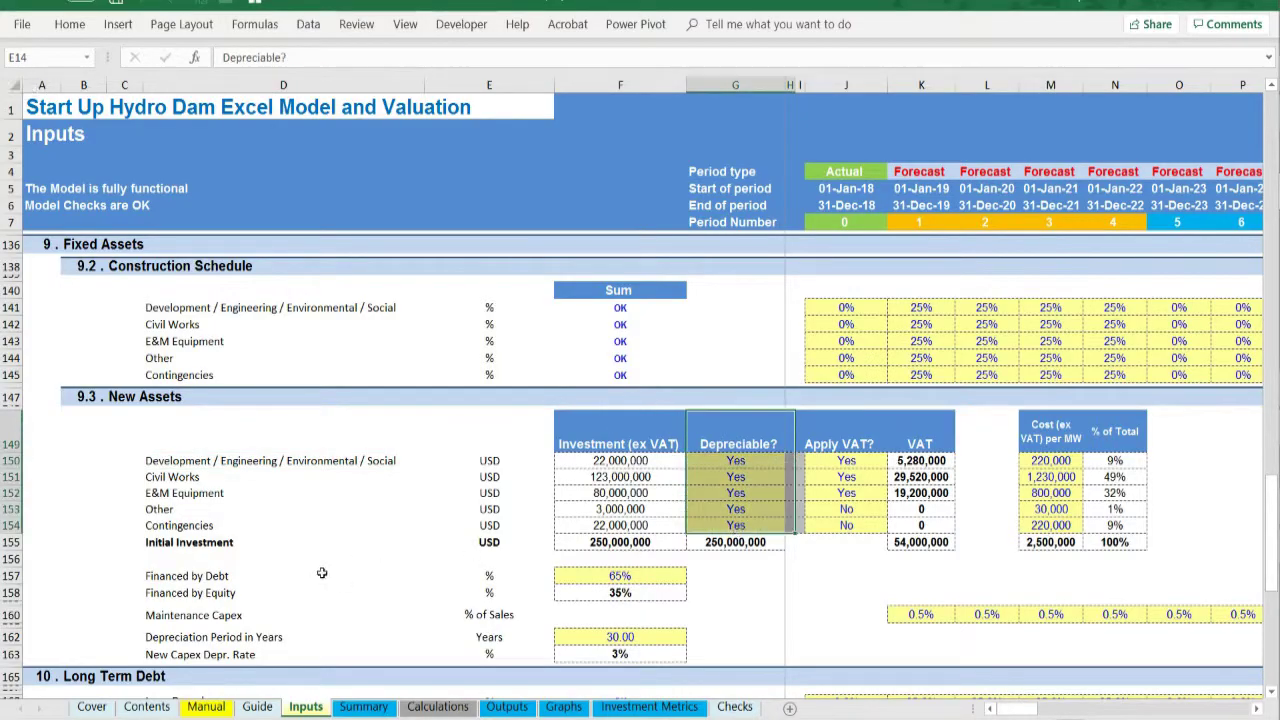
Highlight the debt/equity financing split and Loan Drawdown, then reach the Cost of Debt row
drag(320, 576, 490, 576)
drag(710, 582, 643, 595)
scroll(251, 400, down, 3)
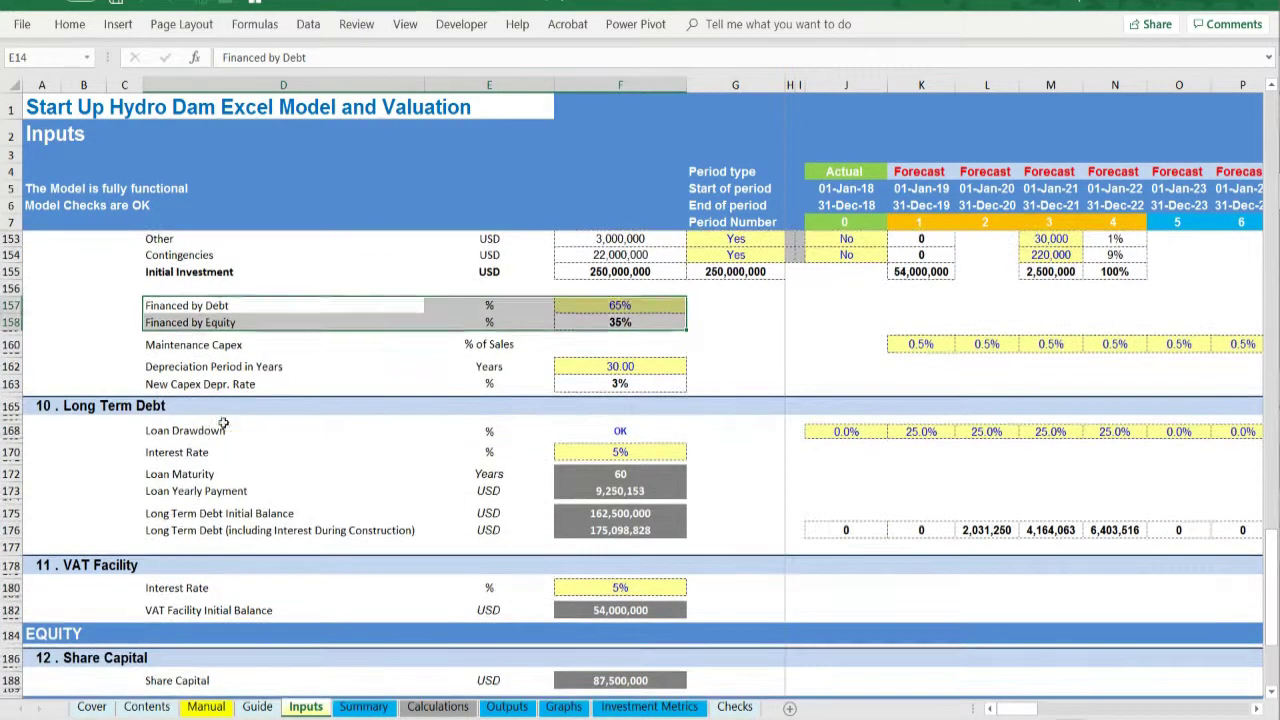
scroll(251, 400, down, 1)
click(200, 431)
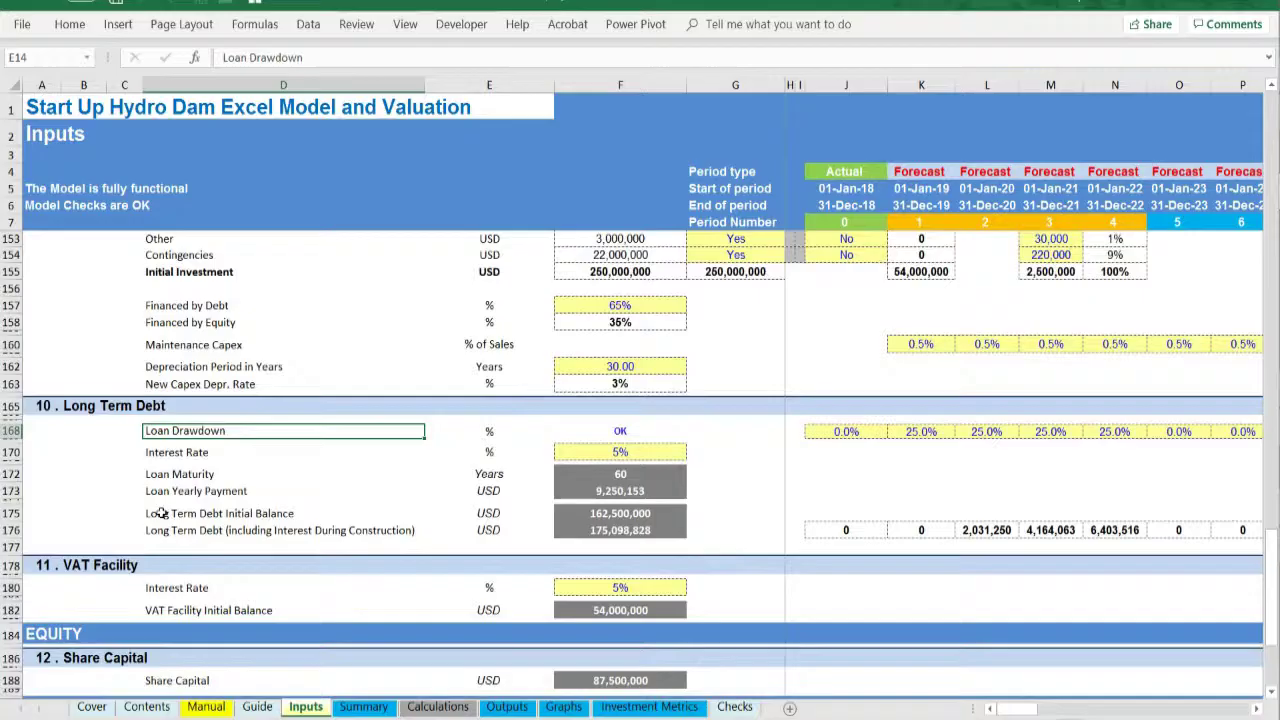
scroll(198, 470, down, 3)
scroll(198, 470, down, 1)
scroll(198, 470, down, 1)
scroll(198, 470, down, 1)
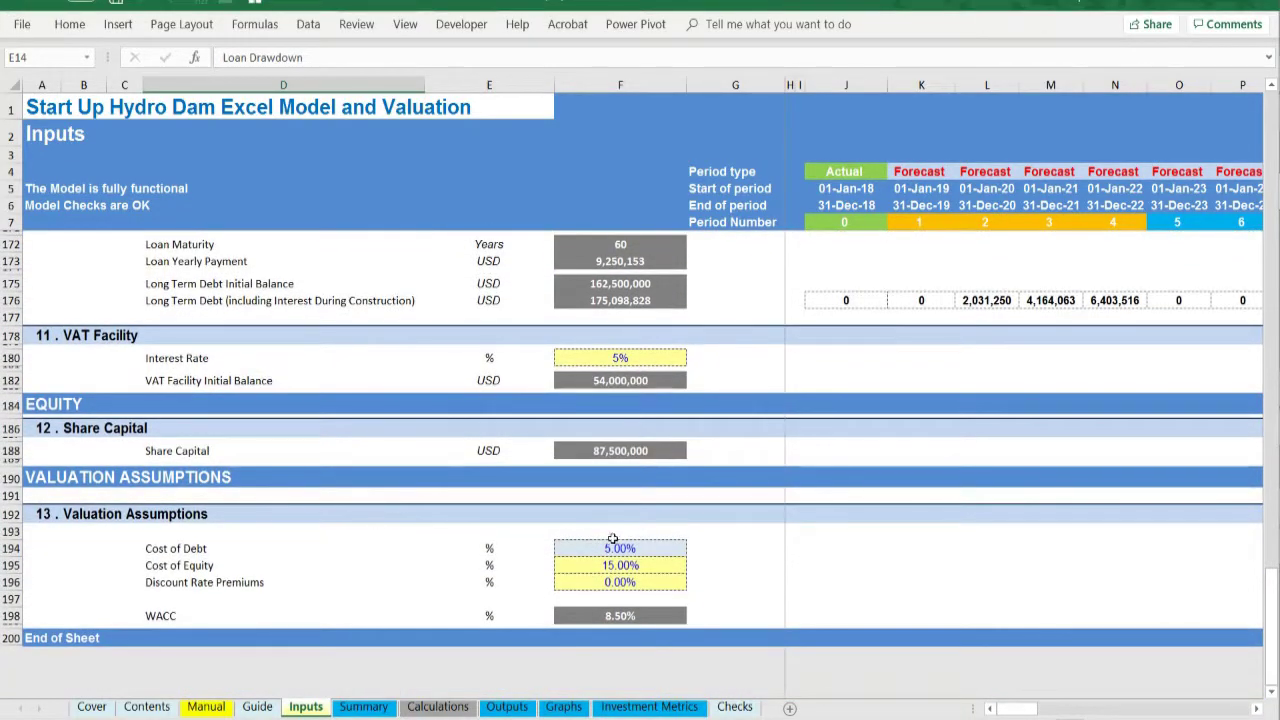
drag(620, 533, 625, 612)
click(186, 545)
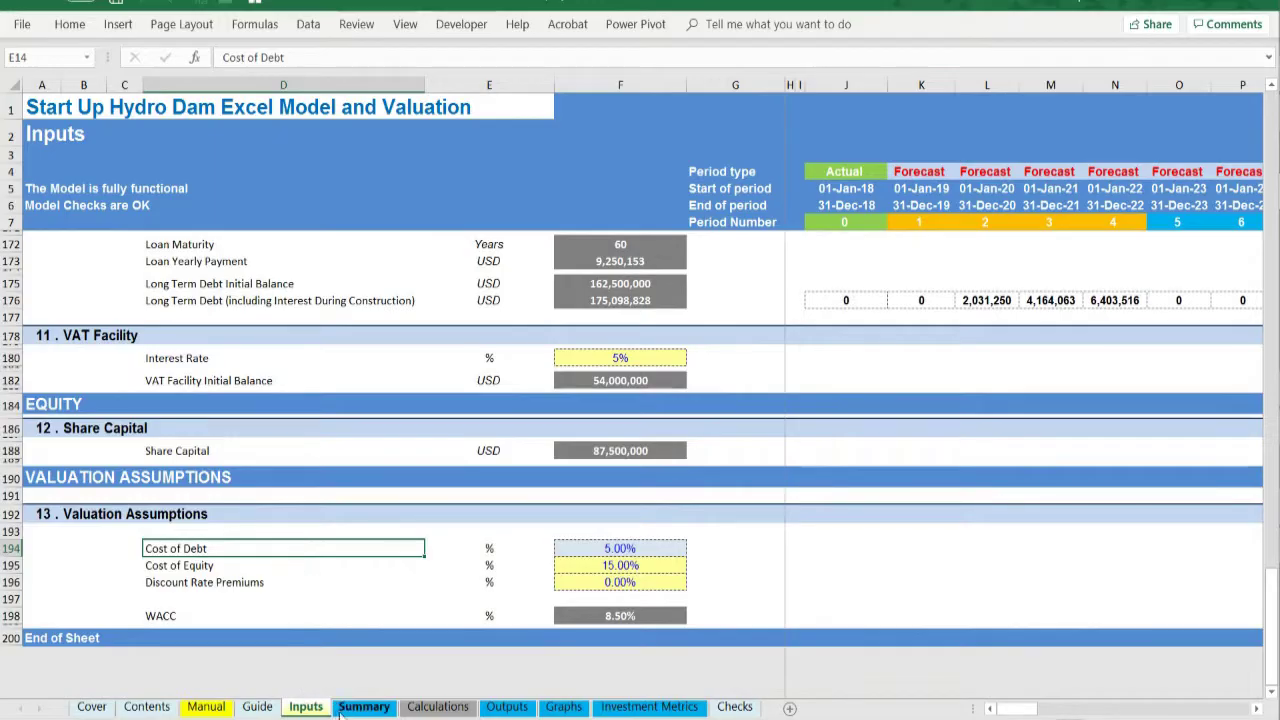
On the Summary sheet, highlight the investor returns and the sources and uses of funds tables
click(361, 709)
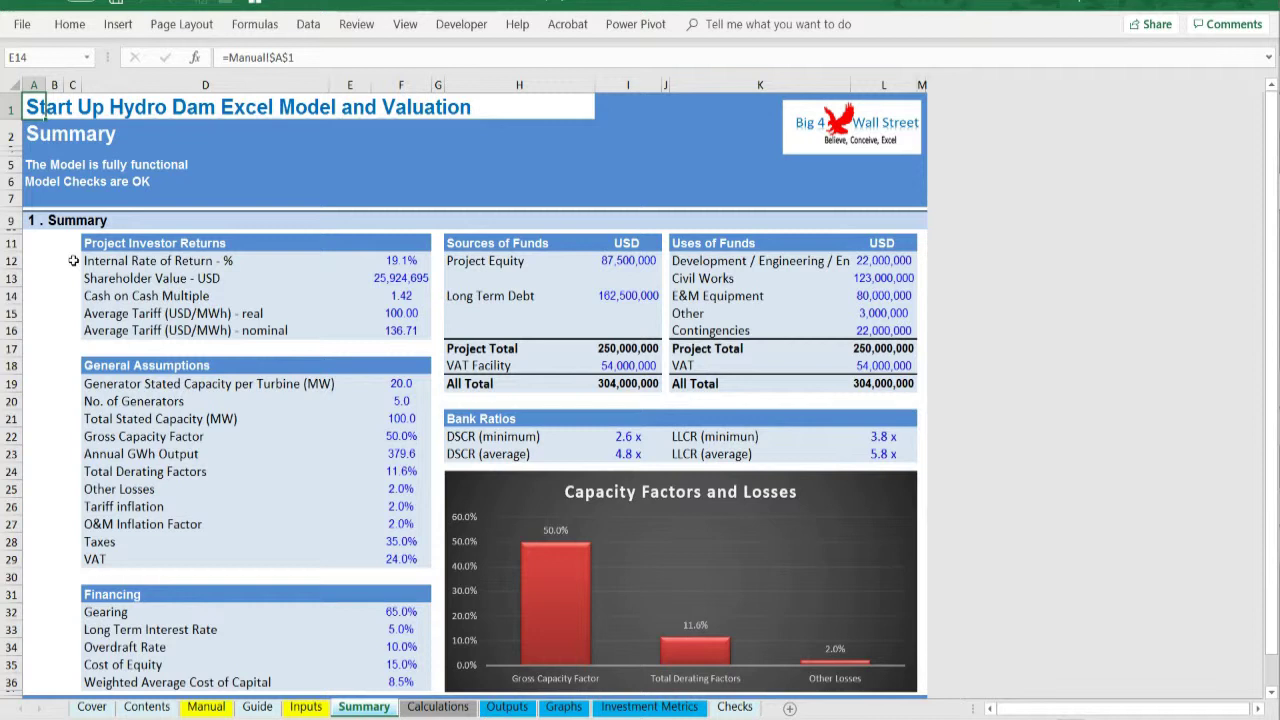
mouse_move(90, 260)
mouse_down()
mouse_move(372, 270)
mouse_move(396, 296)
mouse_move(400, 330)
mouse_up()
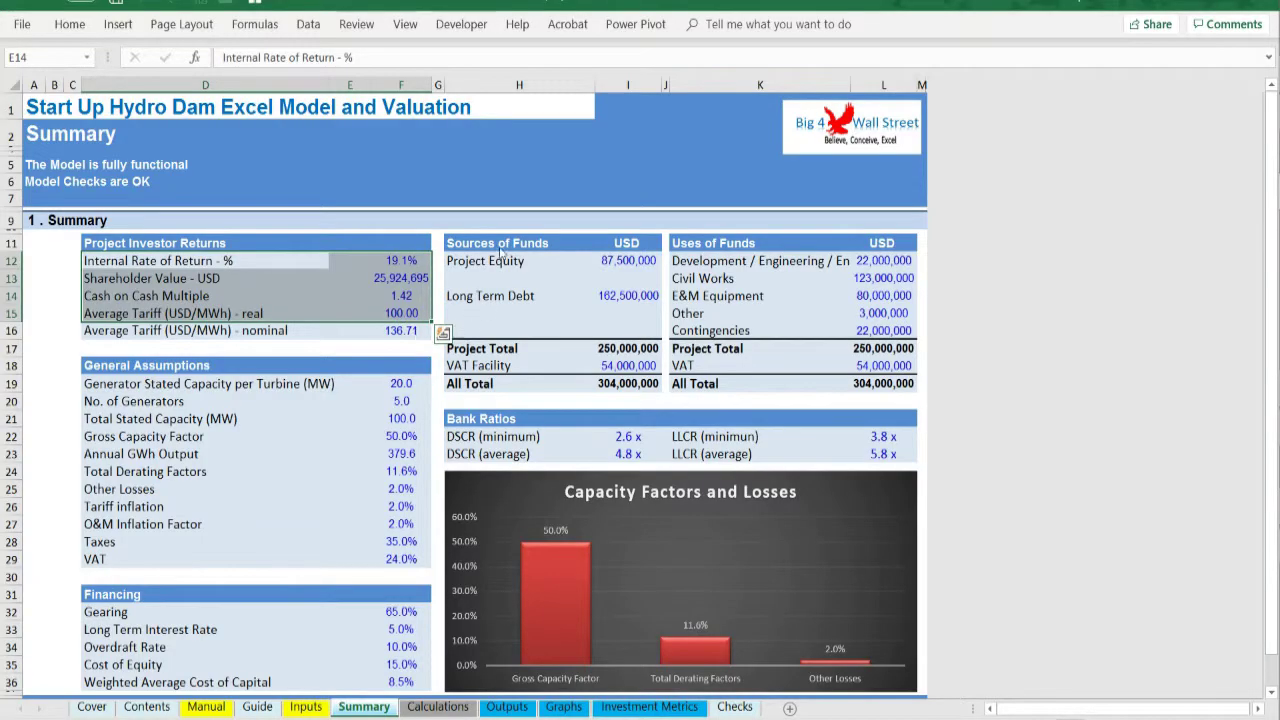
click(538, 249)
drag(538, 249, 849, 391)
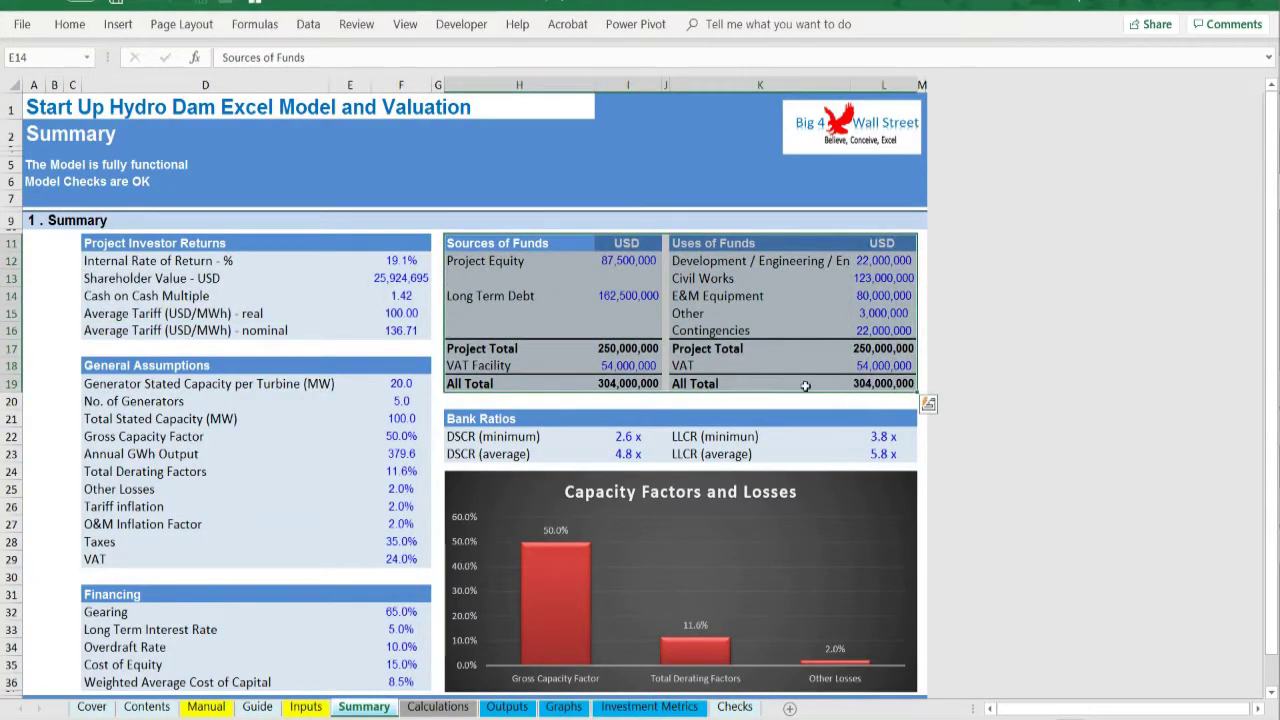
Highlight the General Assumptions, Bank Ratios and Financing blocks
drag(300, 367, 402, 552)
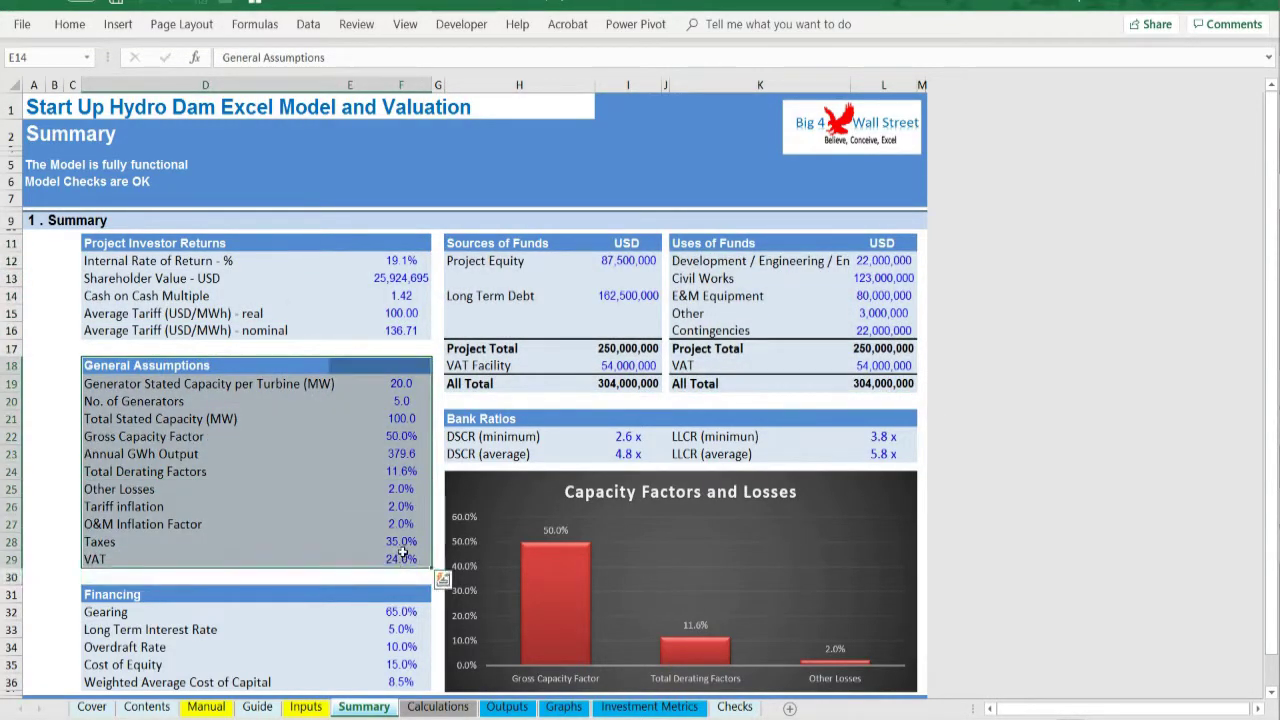
mouse_move(490, 418)
mouse_down()
mouse_move(680, 425)
mouse_move(775, 460)
mouse_up()
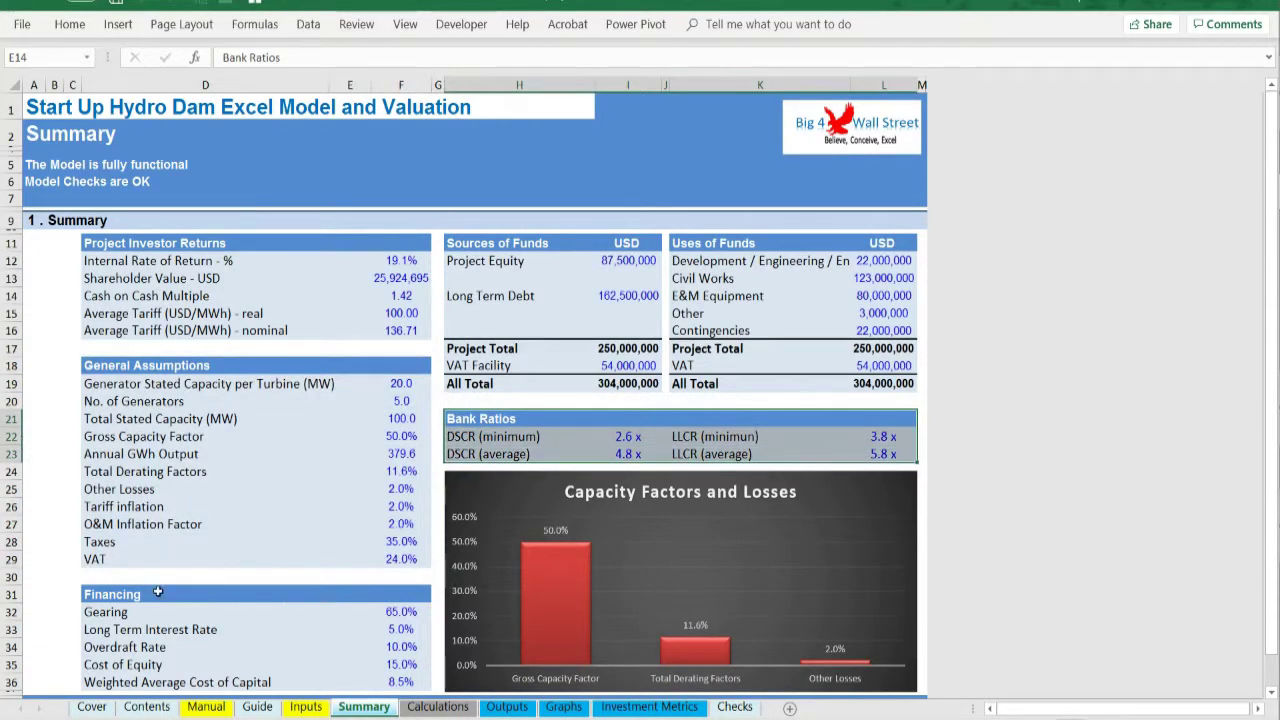
drag(158, 592, 420, 684)
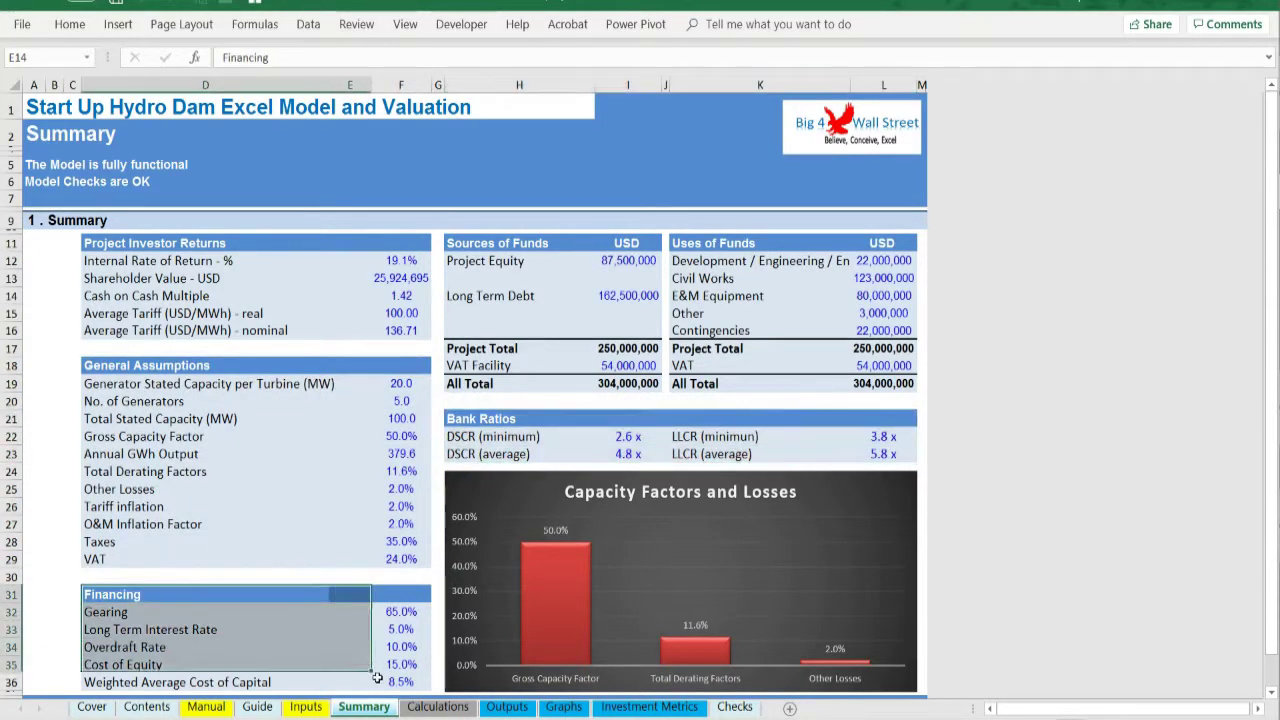
click(331, 222)
On the Calculations sheet, step from 1.1 Real Tariff through Energy Production, Depreciation, Taxes and Payables to section 13.1
click(450, 708)
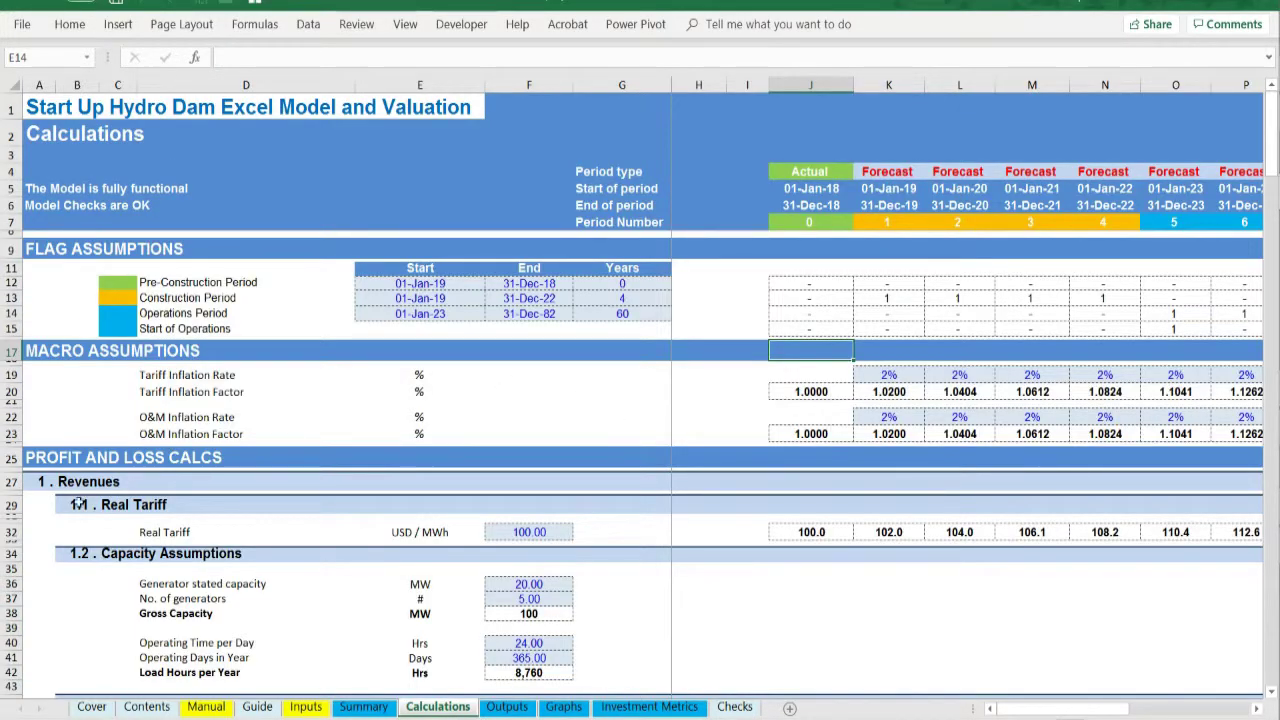
click(80, 505)
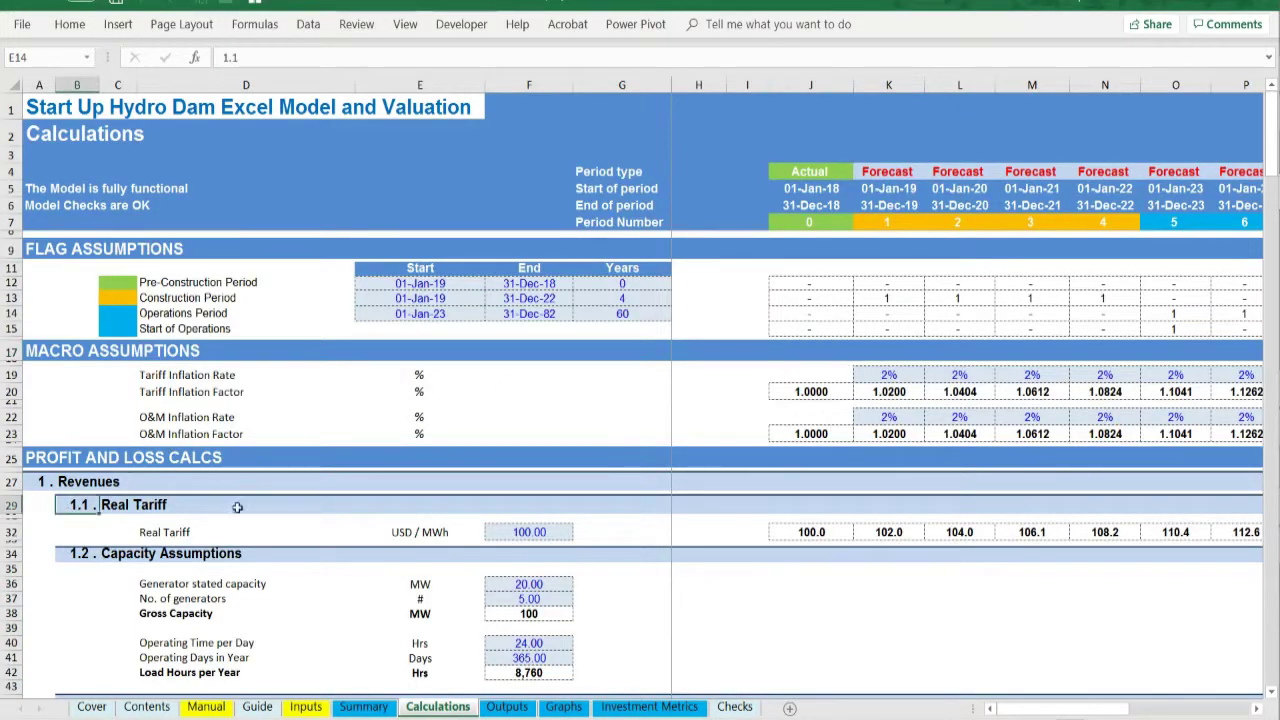
key(ctrl+Down)
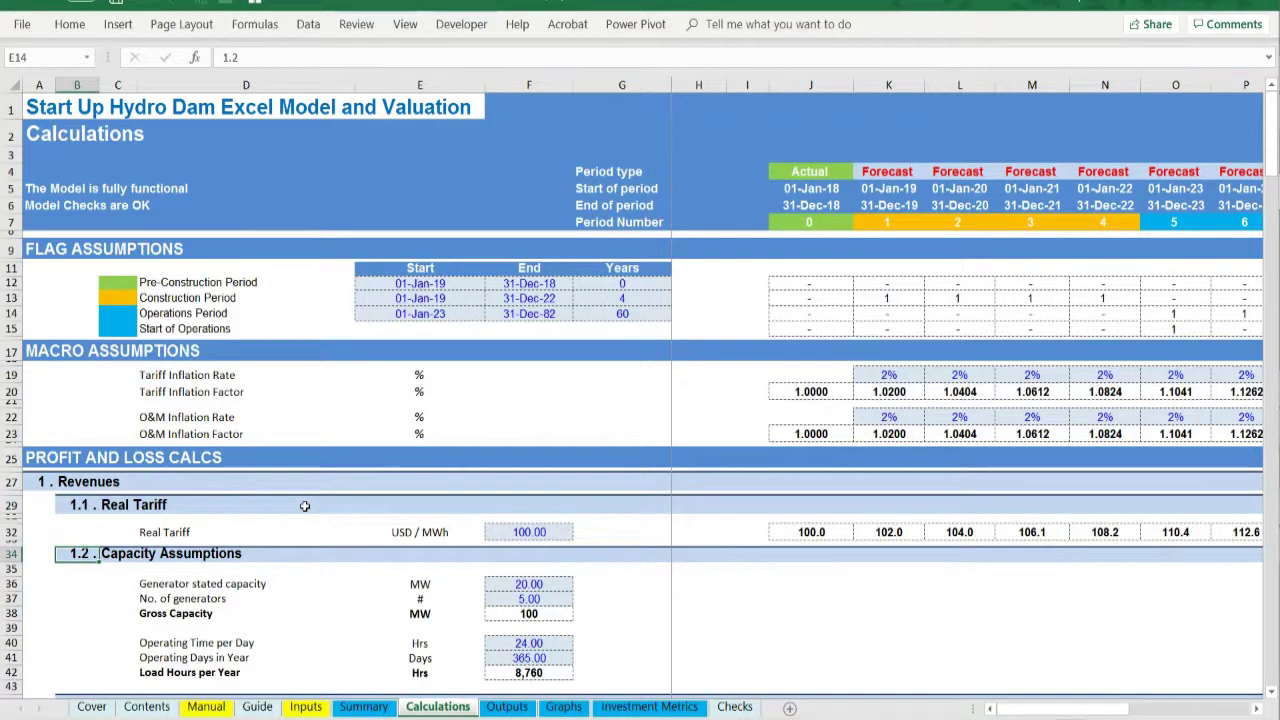
key(ctrl+Down)
key(ctrl+Down)
key(ctrl+Down)
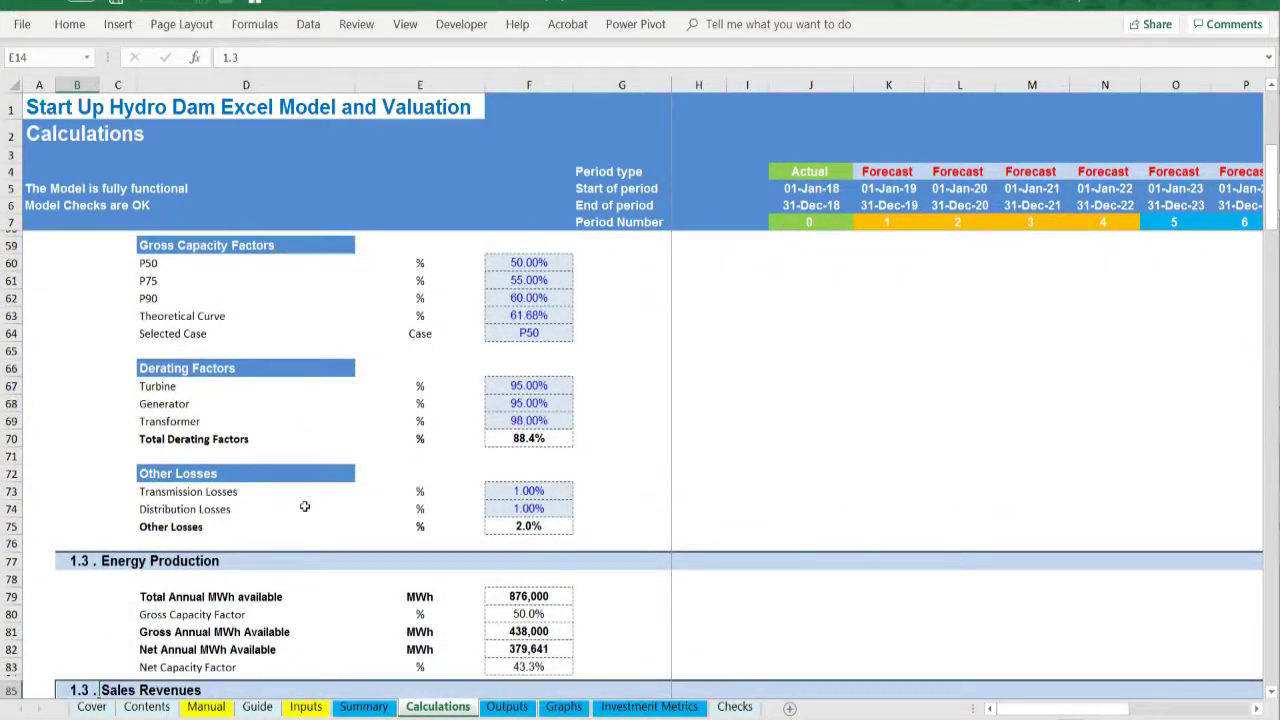
key(ctrl+Down)
key(ctrl+Down)
key(ctrl+Down)
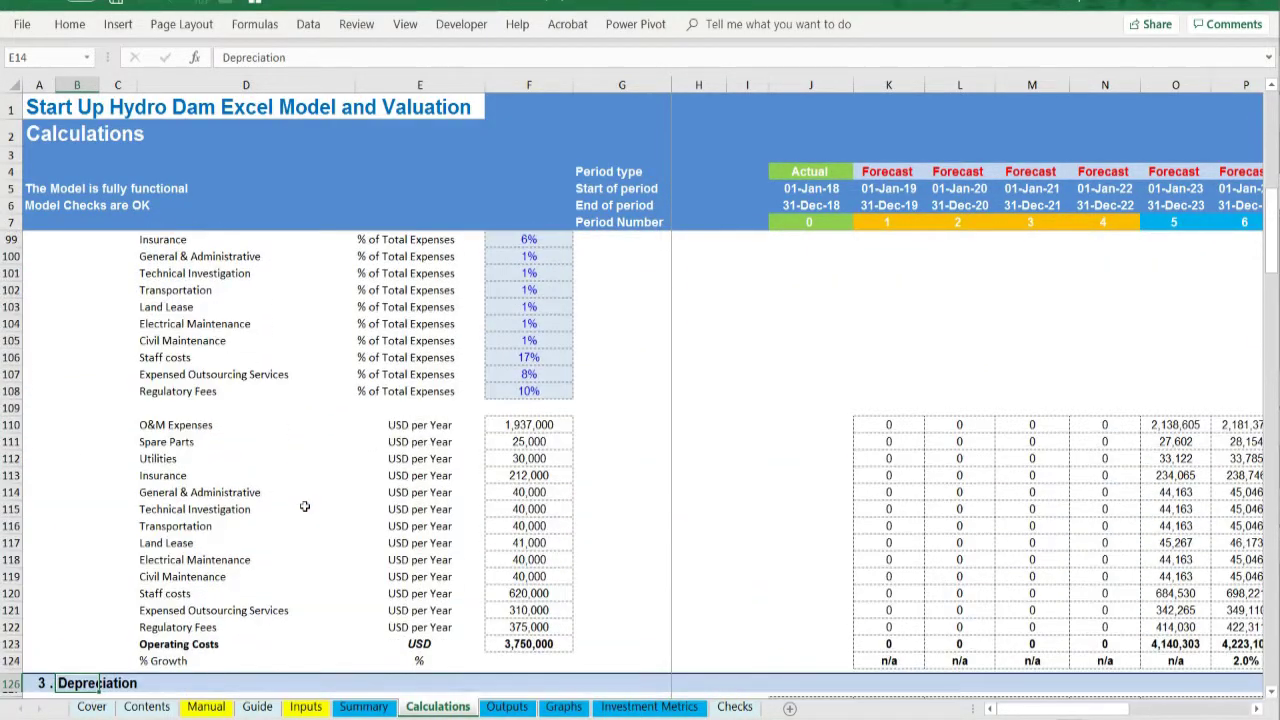
key(ctrl+Down)
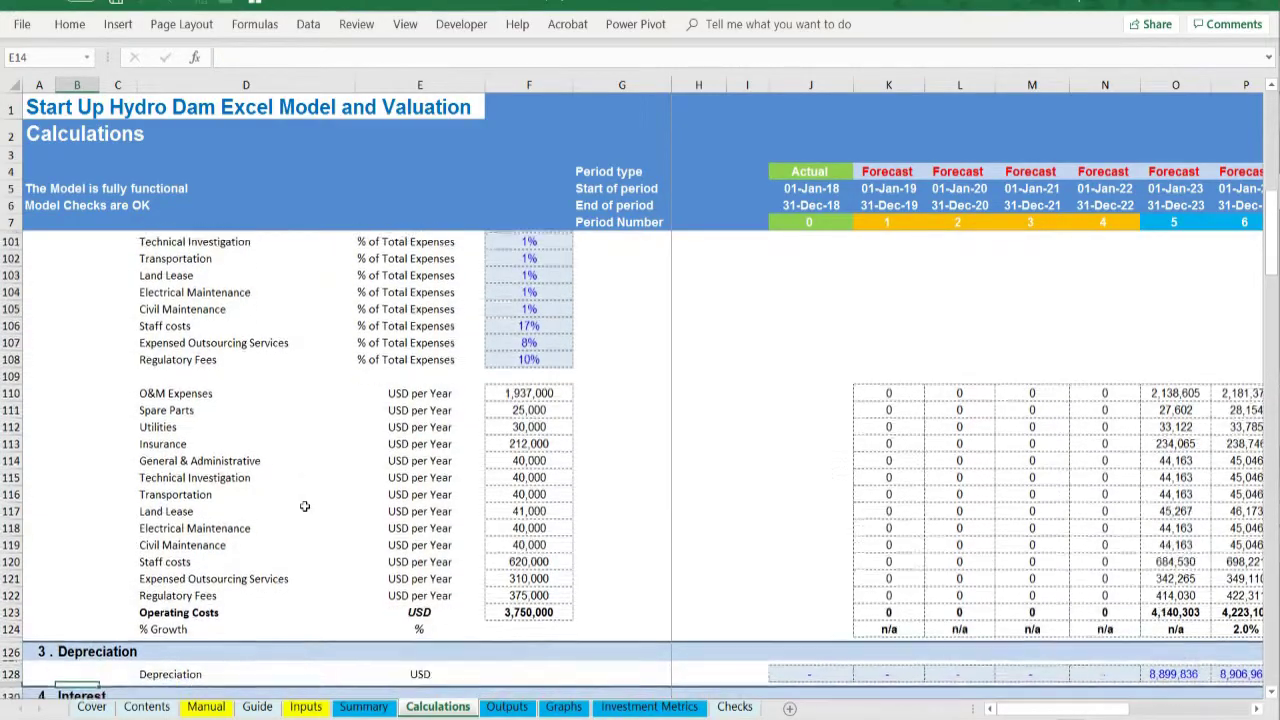
key(ctrl+Down)
key(ctrl+Down)
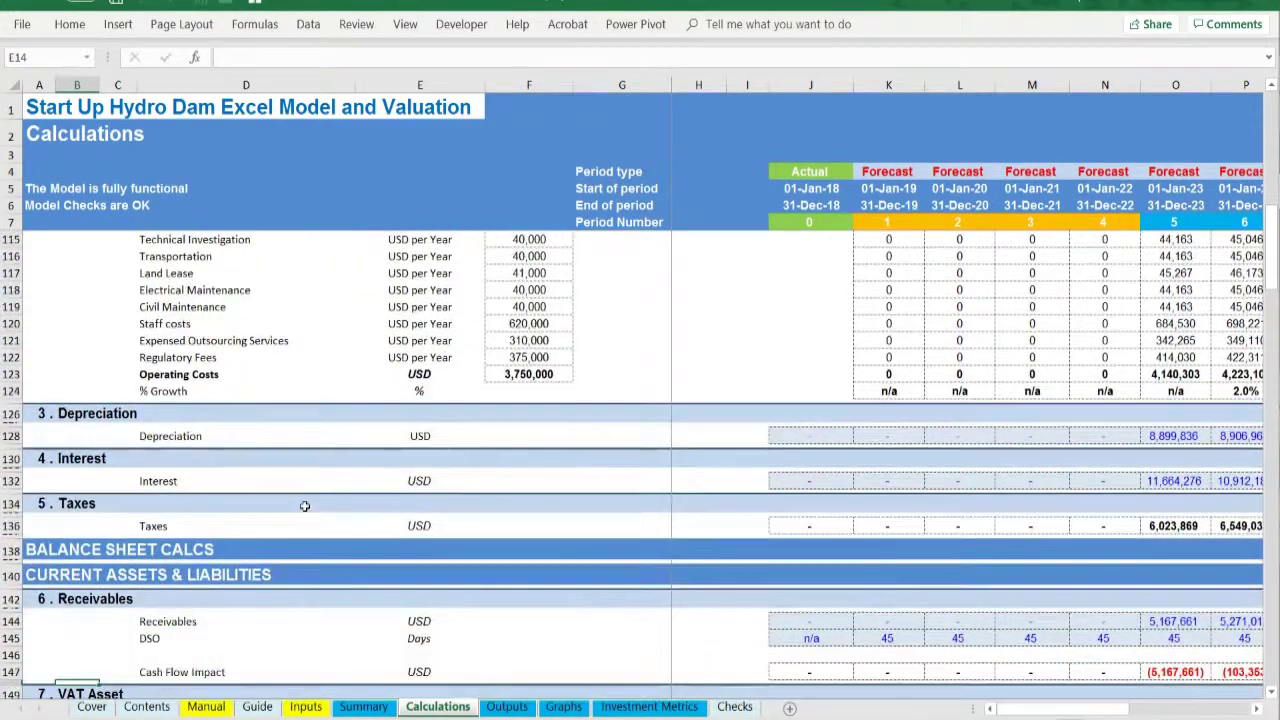
key(ctrl+Down)
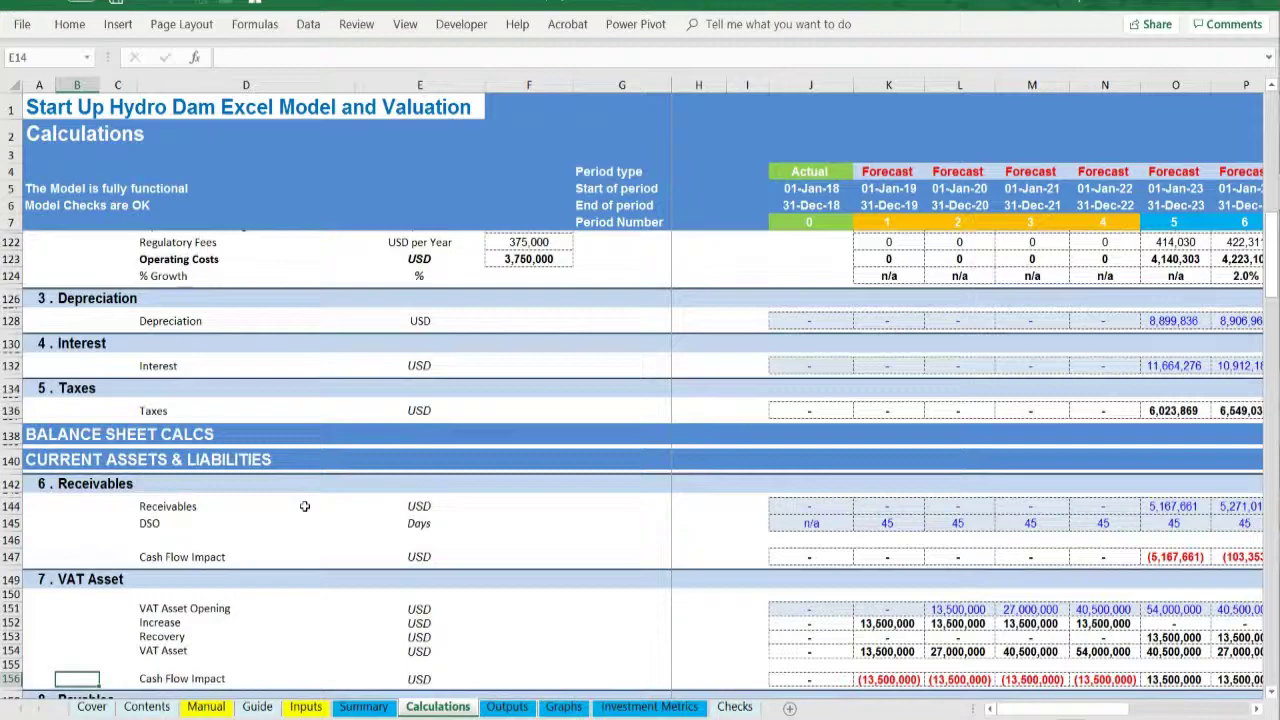
key(ctrl+Down)
key(ctrl+Down)
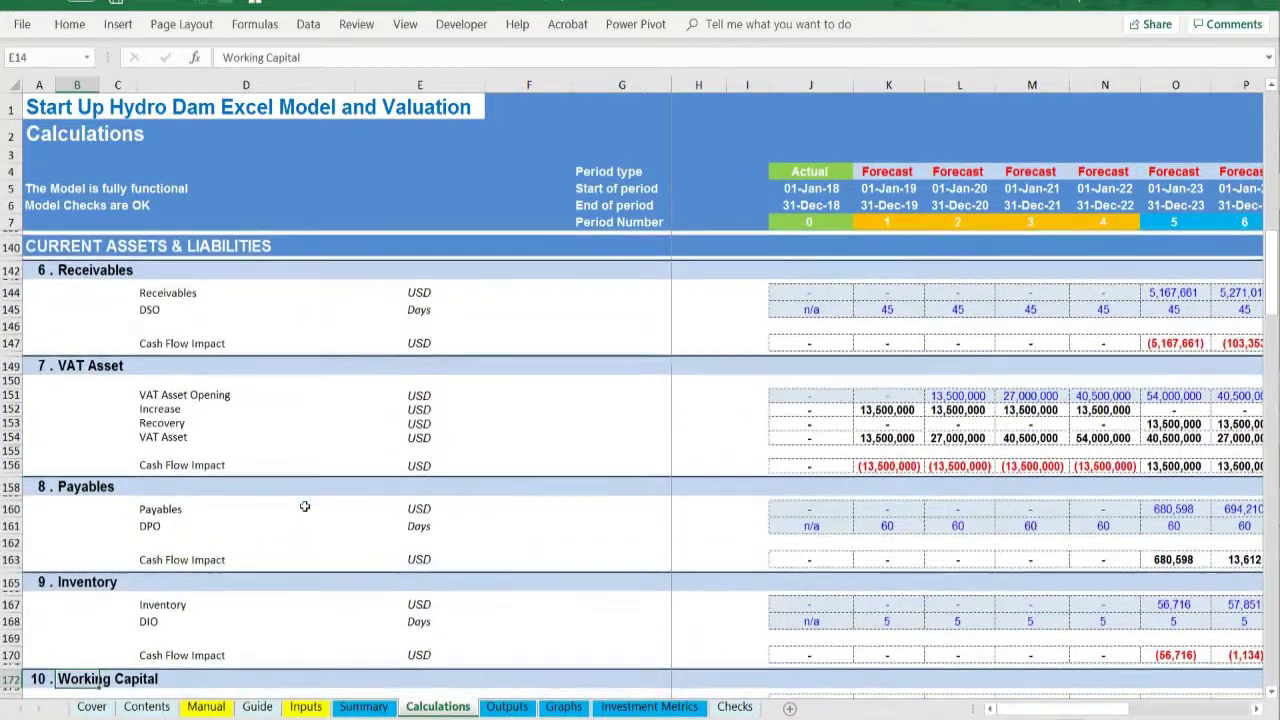
key(ctrl+Down)
key(ctrl+Down)
key(ctrl+Down)
key(ctrl+Down)
key(ctrl+Down)
key(ctrl+Down)
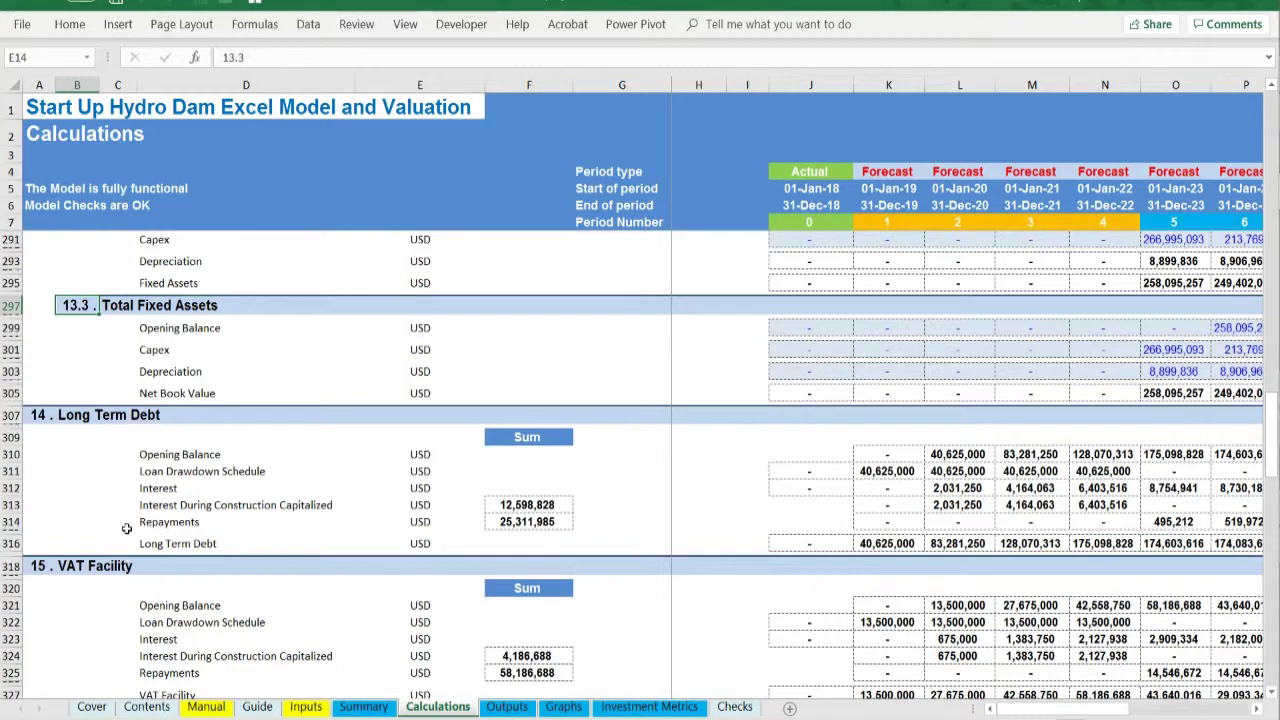
Scroll back up through the working capital sections such as Receivables and VAT Asset
scroll(126, 526, up, 5)
scroll(126, 526, up, 10)
scroll(126, 526, up, 8)
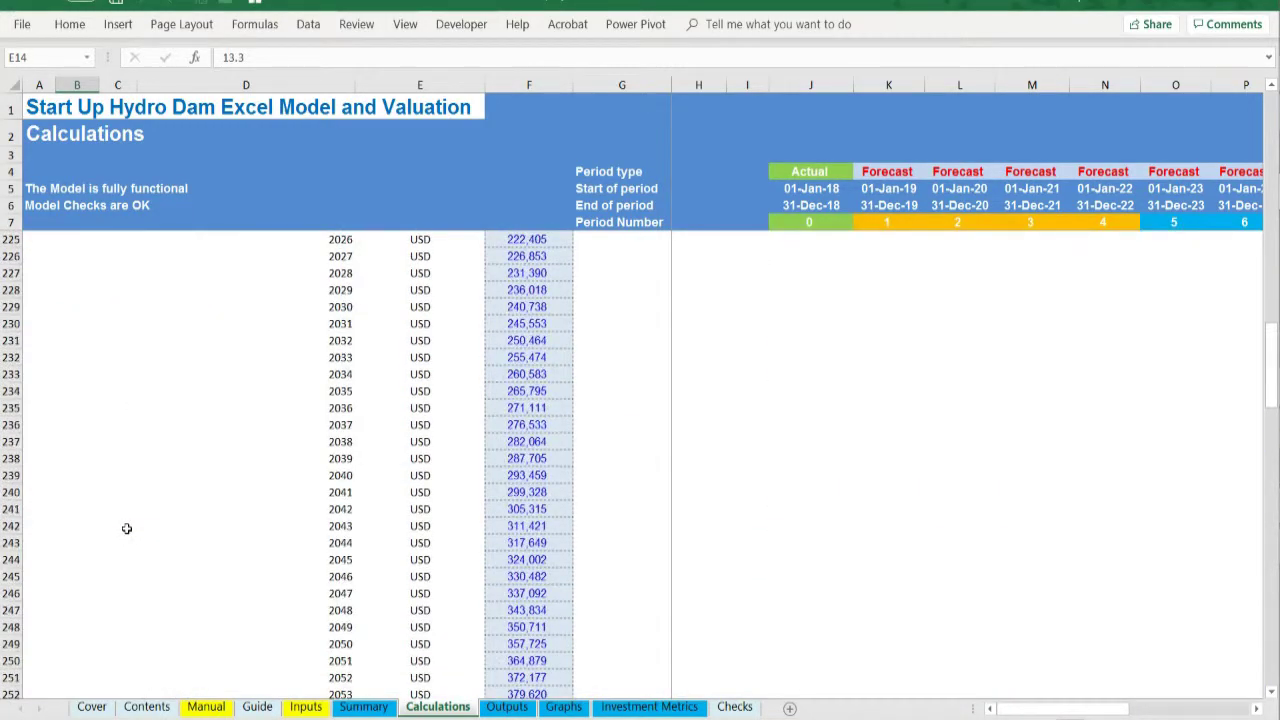
scroll(120, 520, up, 7)
scroll(115, 517, up, 8)
scroll(115, 517, up, 7)
scroll(115, 517, up, 5)
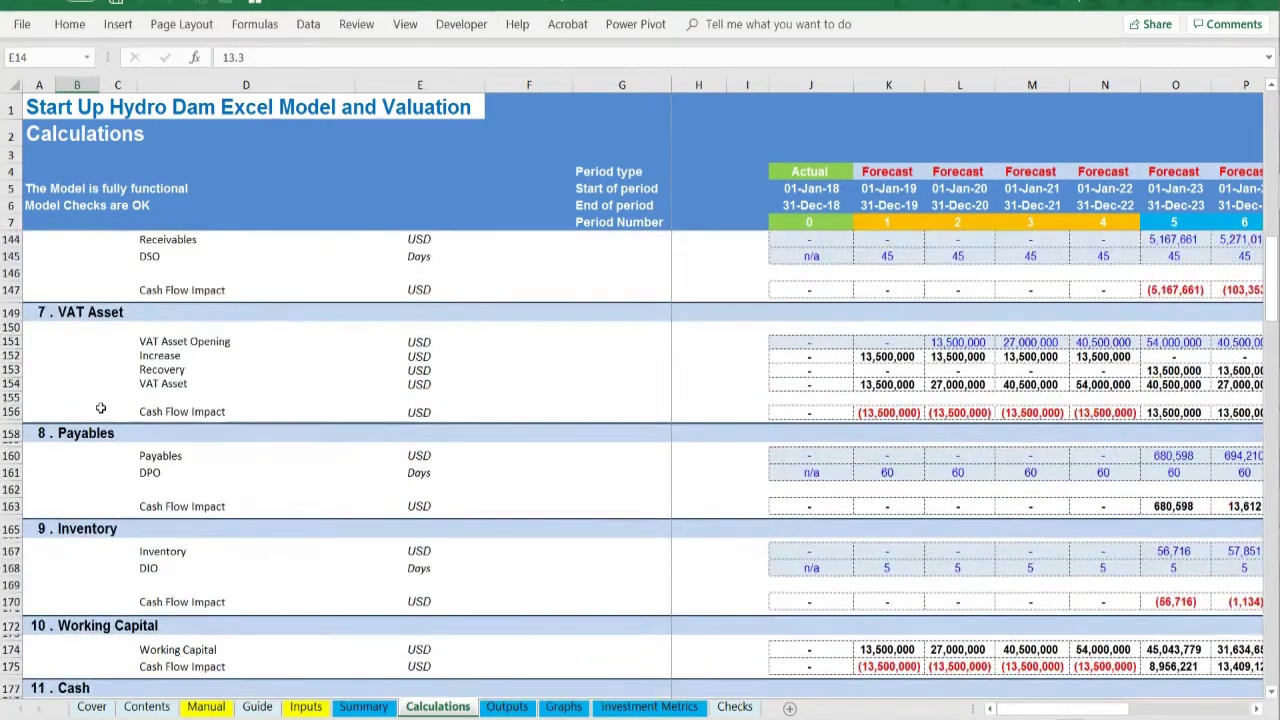
scroll(98, 412, up, 3)
scroll(98, 412, up, 2)
Scroll down through Fixed Assets, Long Term Debt, the VAT facility and Sources & Uses
scroll(100, 480, down, 4)
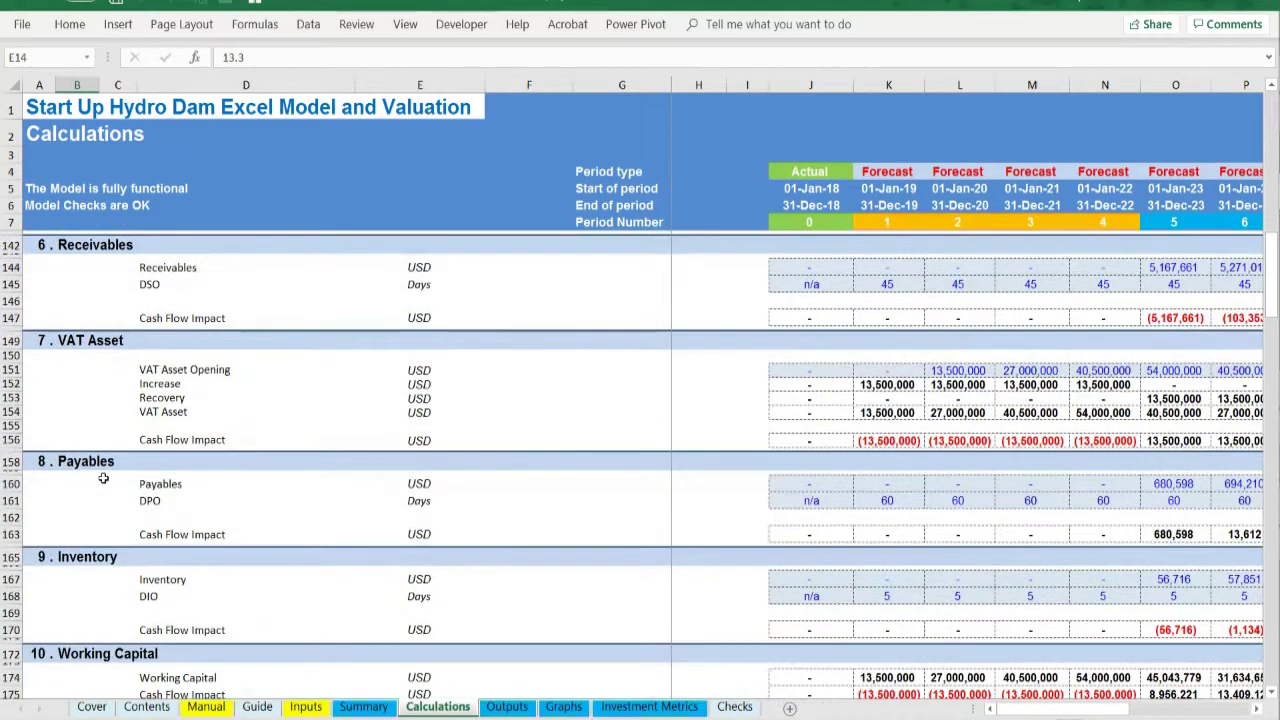
scroll(104, 478, down, 2)
scroll(103, 478, down, 4)
scroll(103, 478, down, 6)
scroll(103, 478, down, 6)
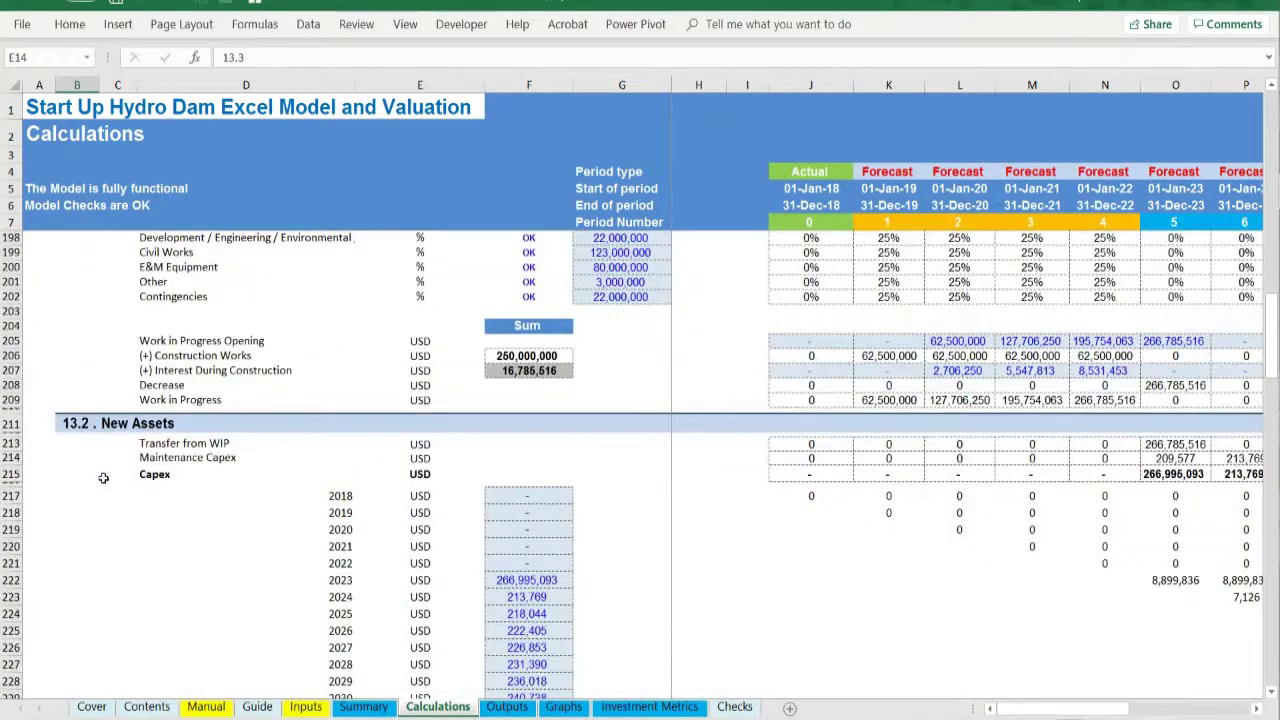
scroll(103, 478, down, 8)
scroll(103, 478, down, 8)
scroll(103, 478, down, 8)
scroll(104, 479, down, 8)
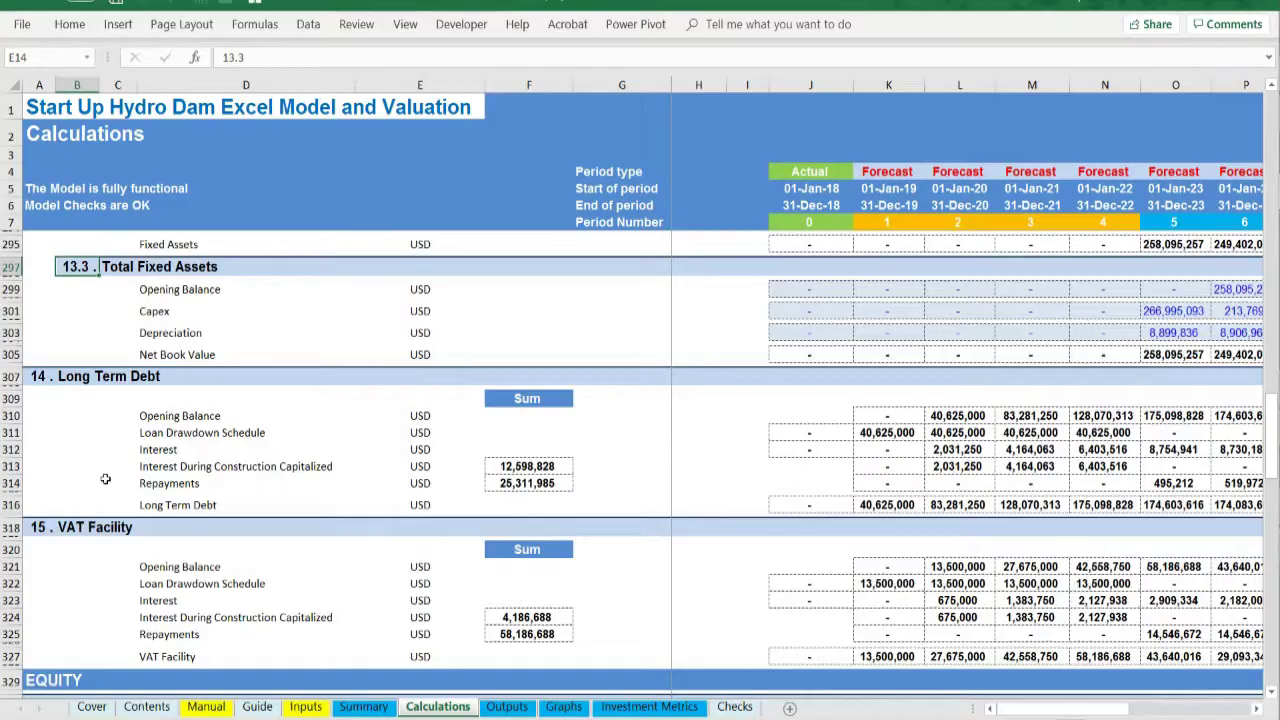
scroll(105, 480, down, 1)
scroll(105, 480, down, 3)
scroll(105, 480, down, 4)
scroll(105, 480, down, 4)
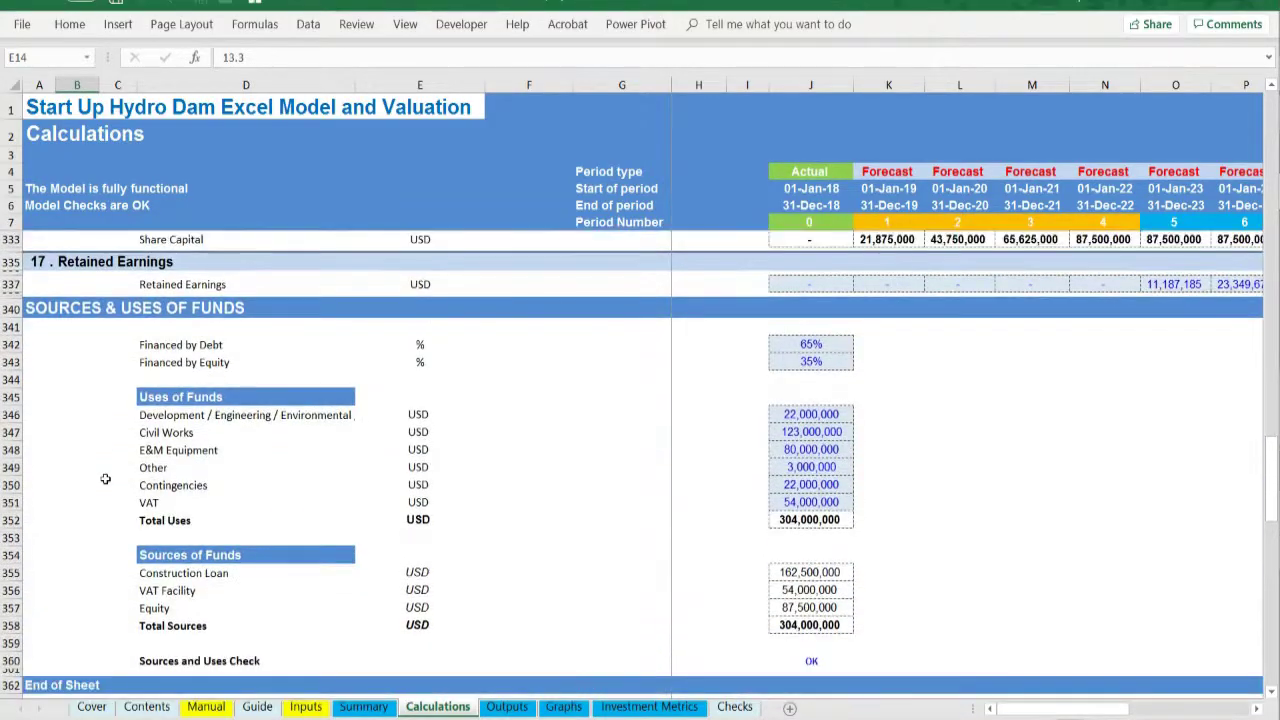
scroll(105, 479, up, 5)
scroll(105, 479, up, 2)
scroll(105, 479, up, 1)
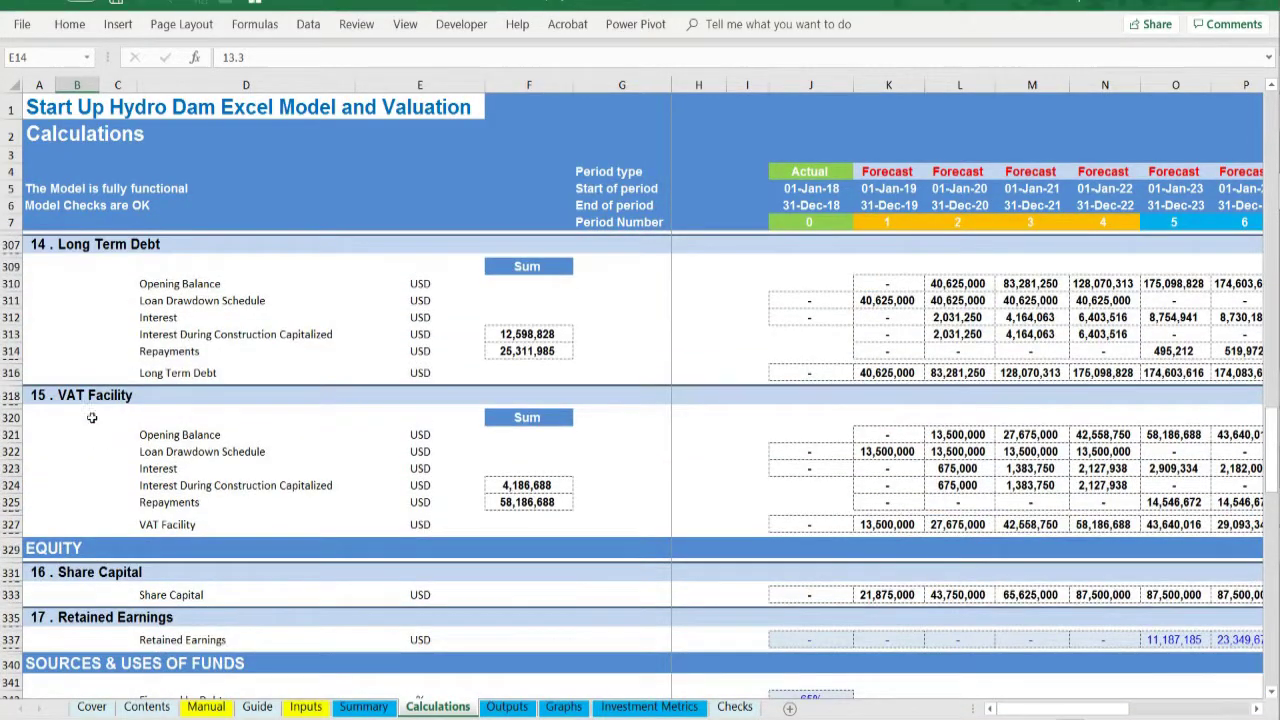
scroll(120, 444, up, 4)
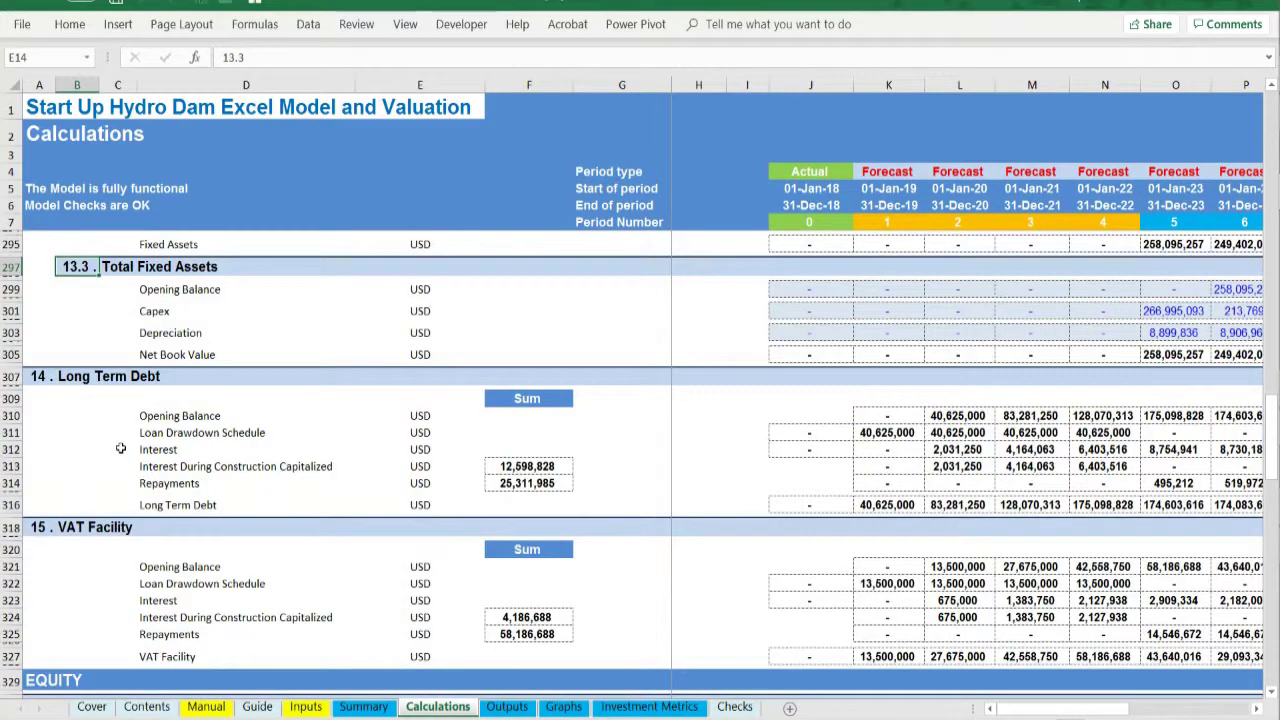
On the Outputs sheet, jump from Profit and Loss to Balance Sheet and Cash Flow, then back to the top
click(507, 707)
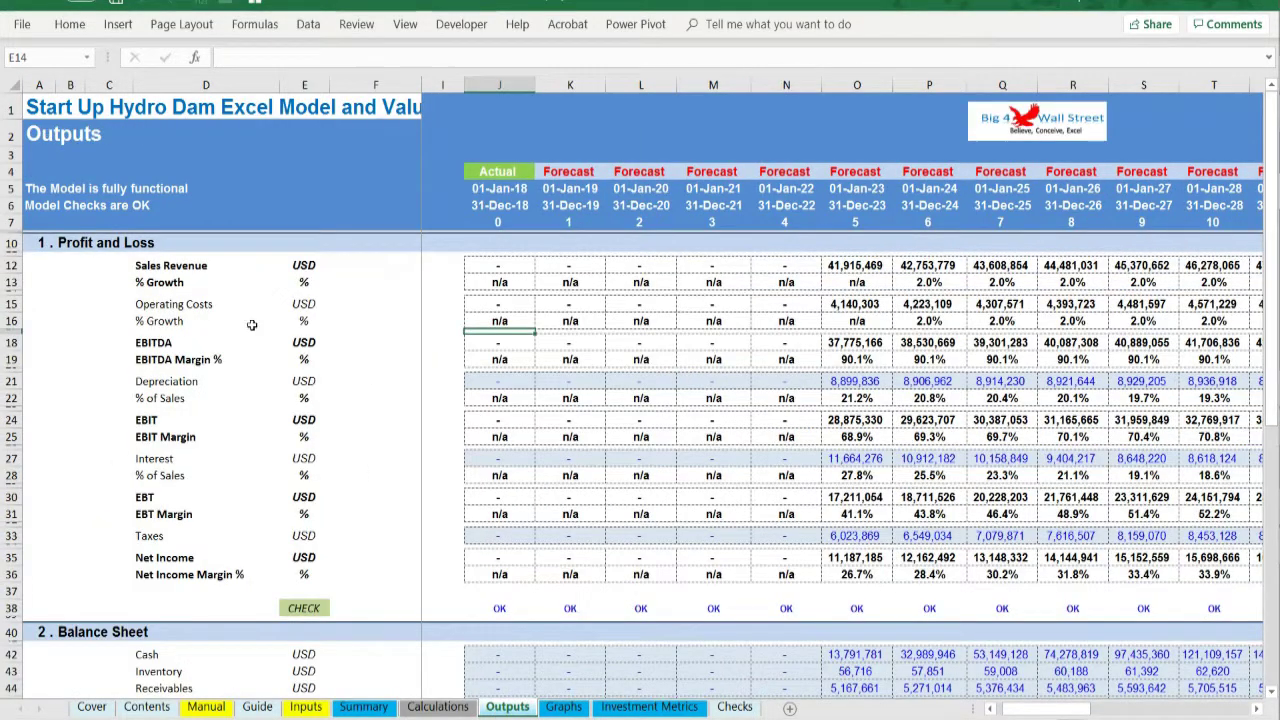
click(64, 248)
key(Left)
key(ctrl+Down)
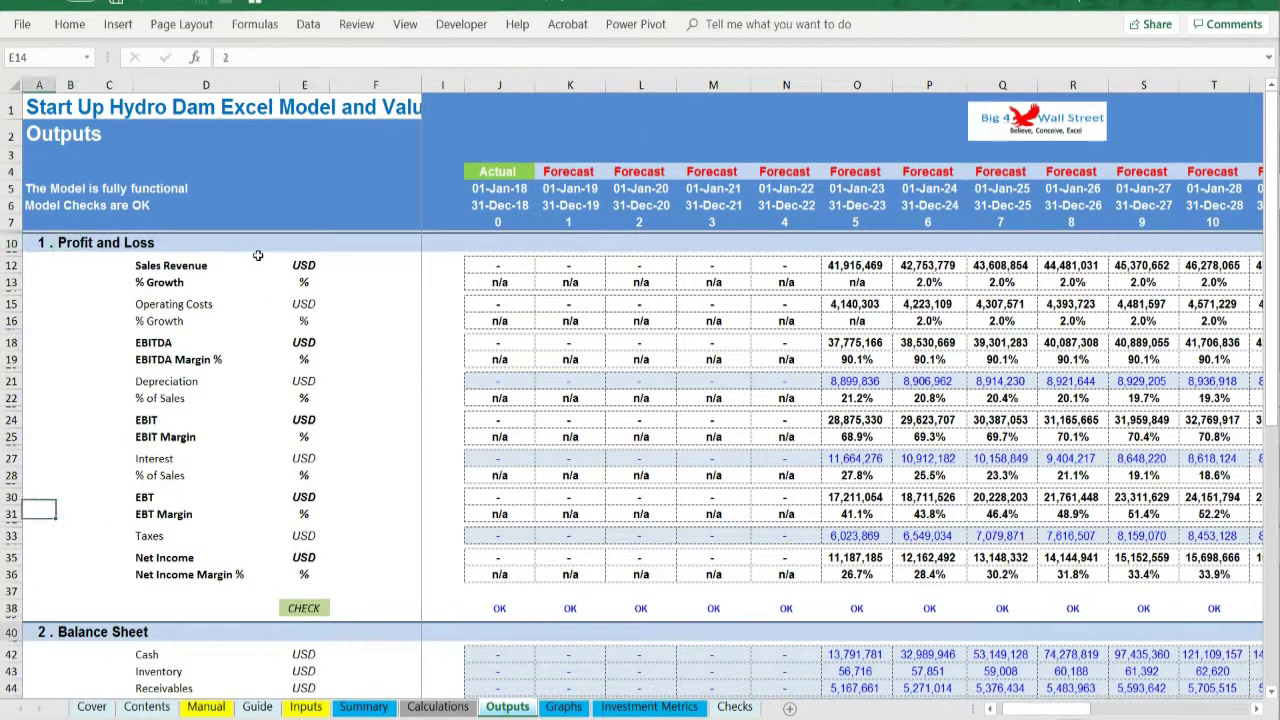
key(ctrl+Down)
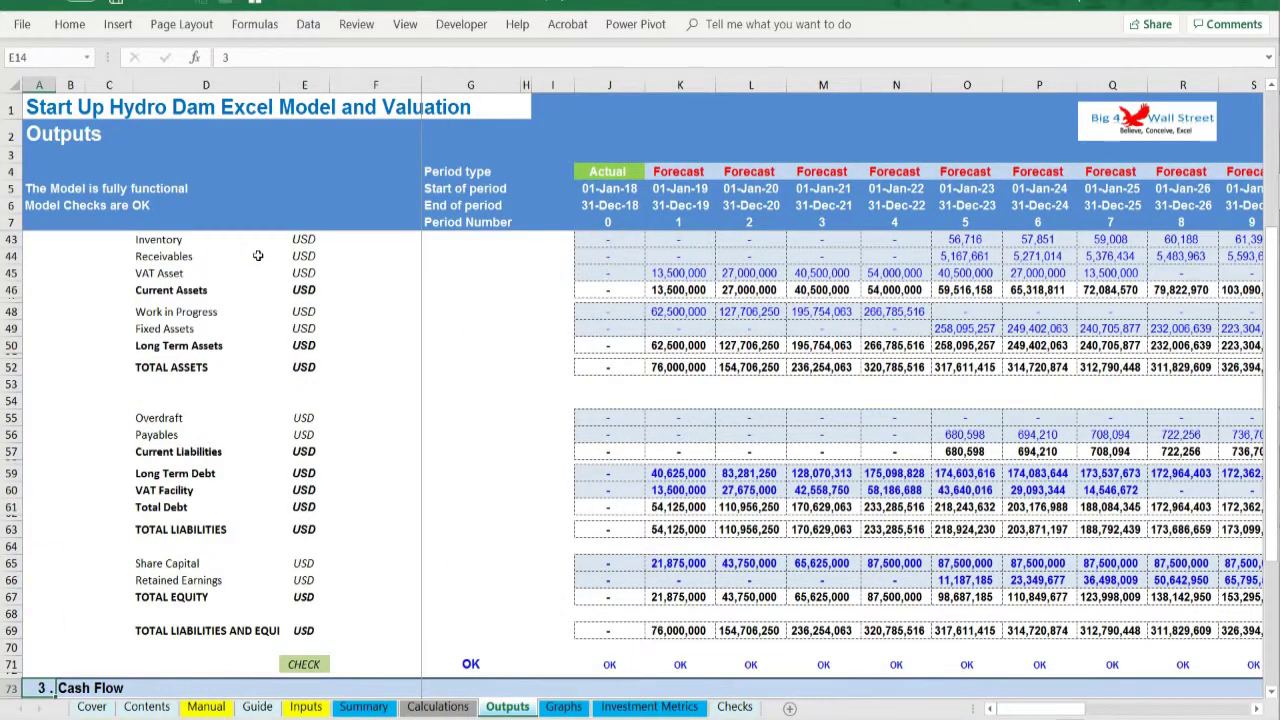
key(ctrl+Up)
key(ctrl+Up)
key(ctrl+Up)
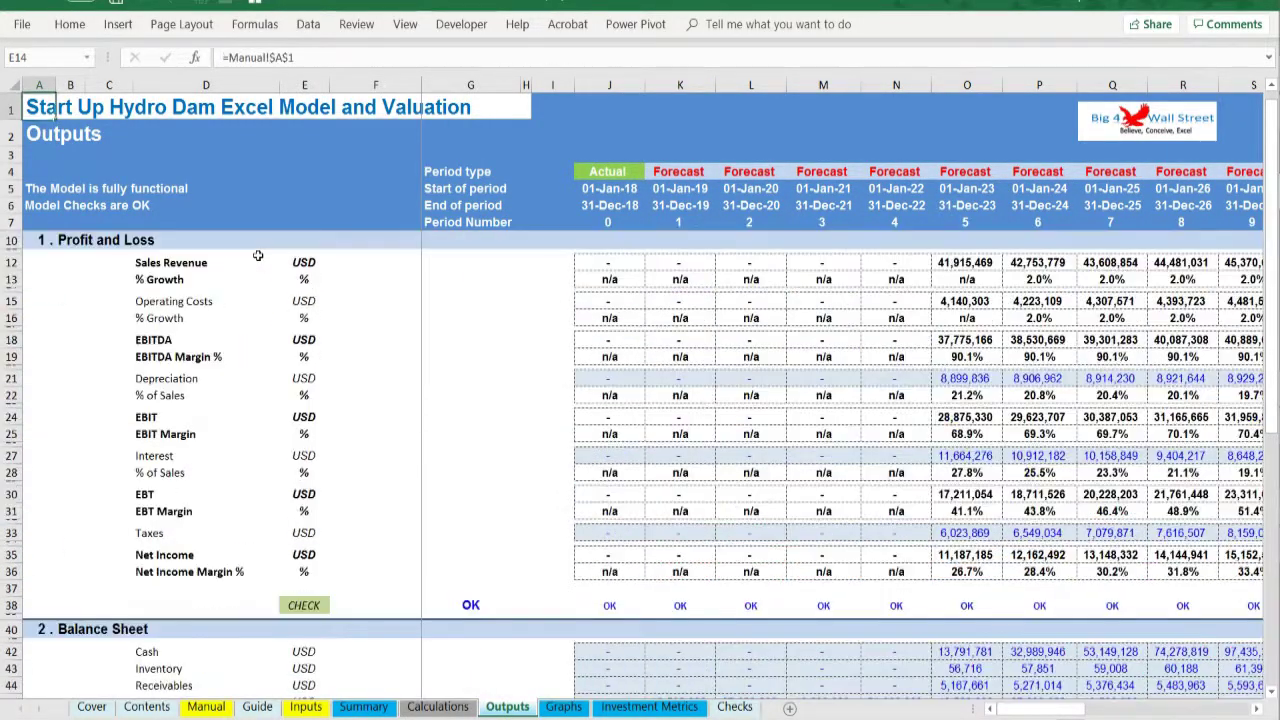
Scroll the Graphs sheet's charts down past valuation to Payback Period and Returns & Discount Rates
click(563, 707)
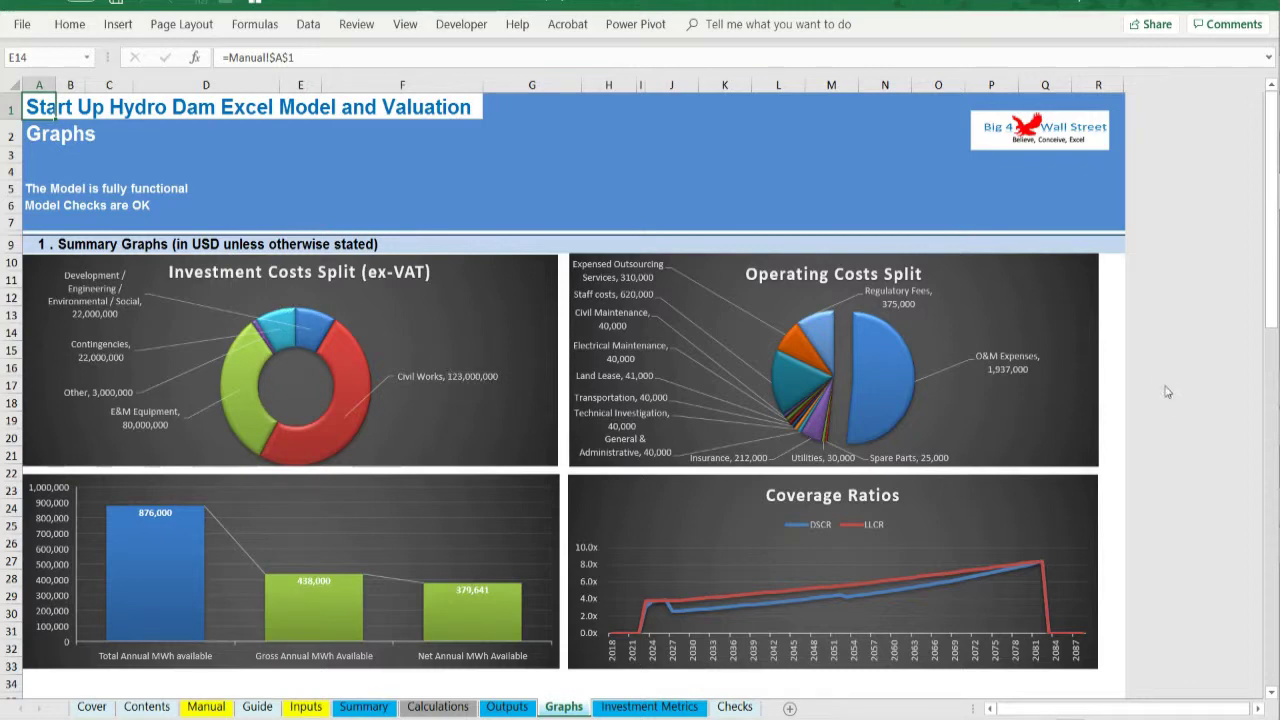
scroll(1104, 467, down, 2)
scroll(1104, 467, down, 3)
scroll(1104, 467, down, 4)
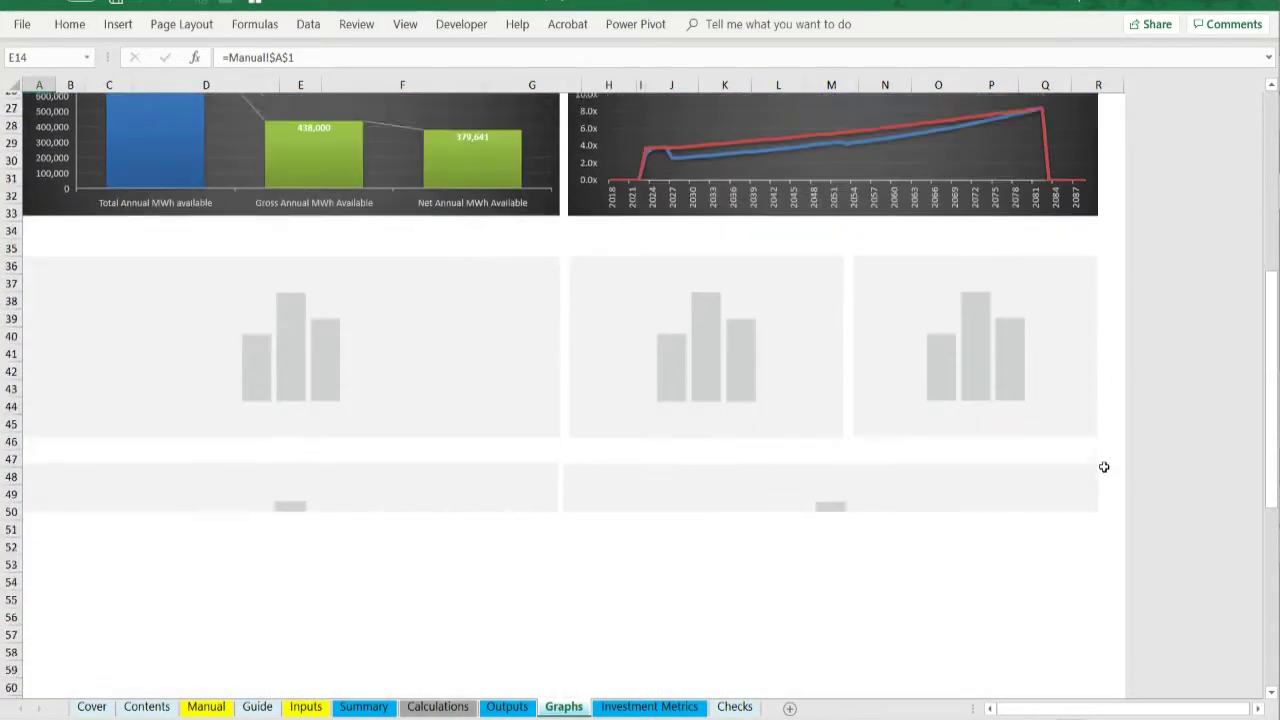
scroll(1104, 467, down, 1)
scroll(1104, 467, down, 1)
scroll(1104, 467, down, 2)
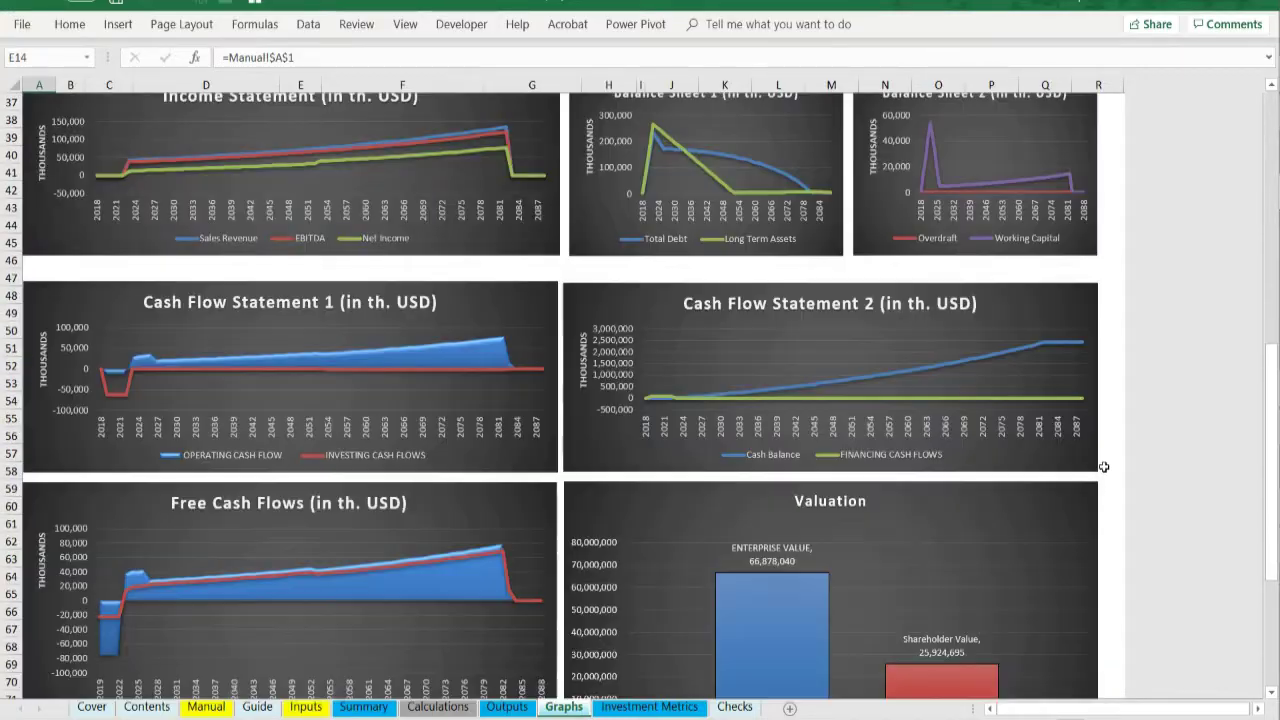
scroll(1118, 463, down, 1)
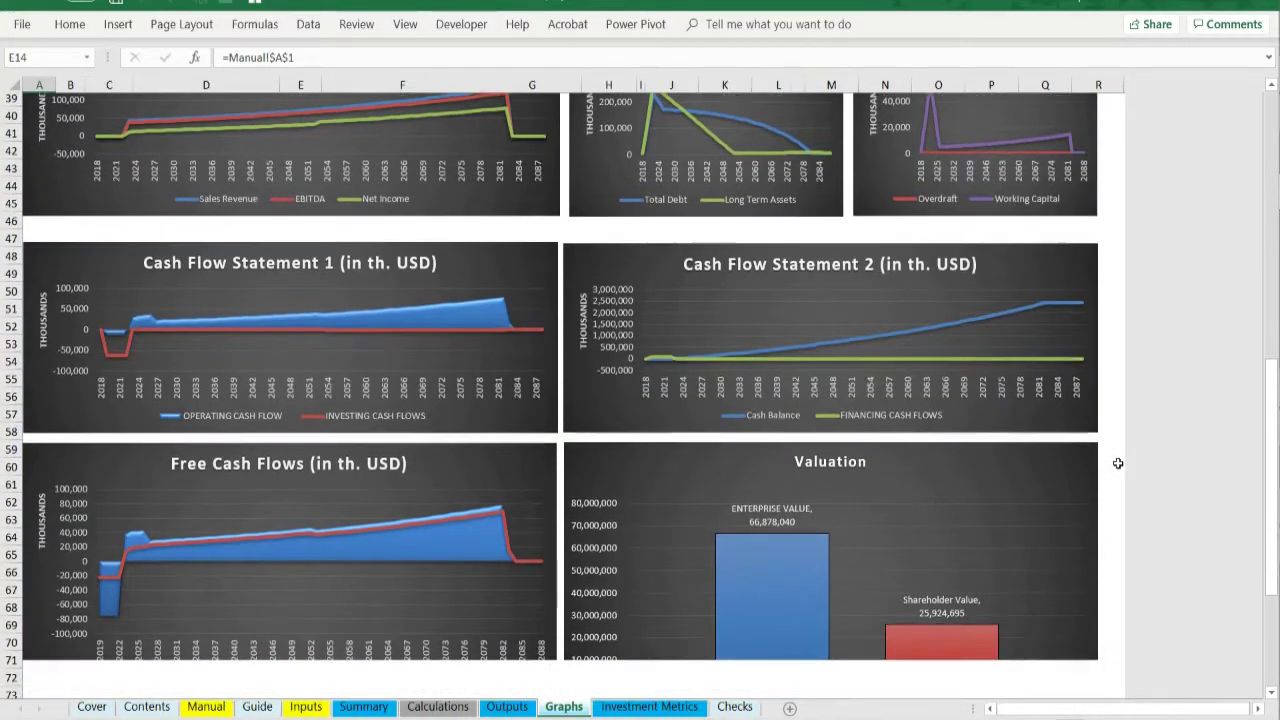
scroll(1118, 463, down, 1)
scroll(1118, 463, down, 1)
scroll(1118, 463, down, 1)
scroll(1118, 463, down, 1)
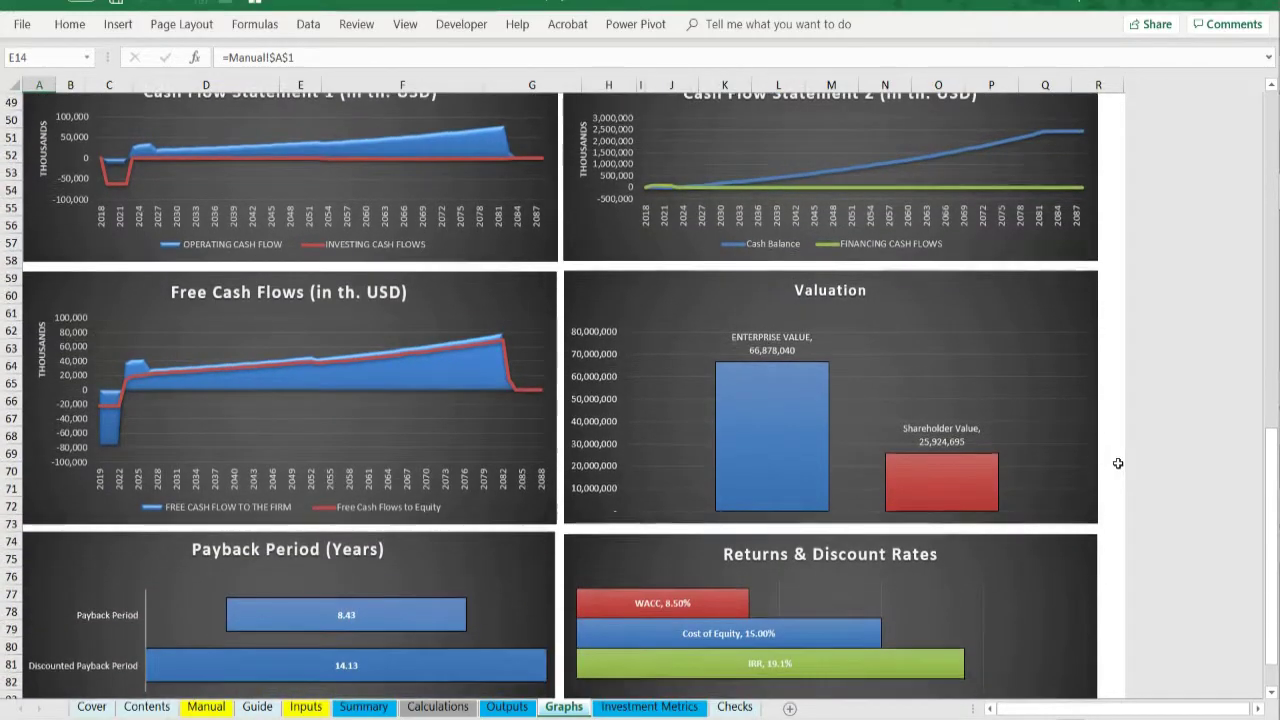
scroll(1118, 463, down, 1)
scroll(1118, 463, down, 1)
scroll(1118, 463, down, 1)
scroll(1118, 463, up, 1)
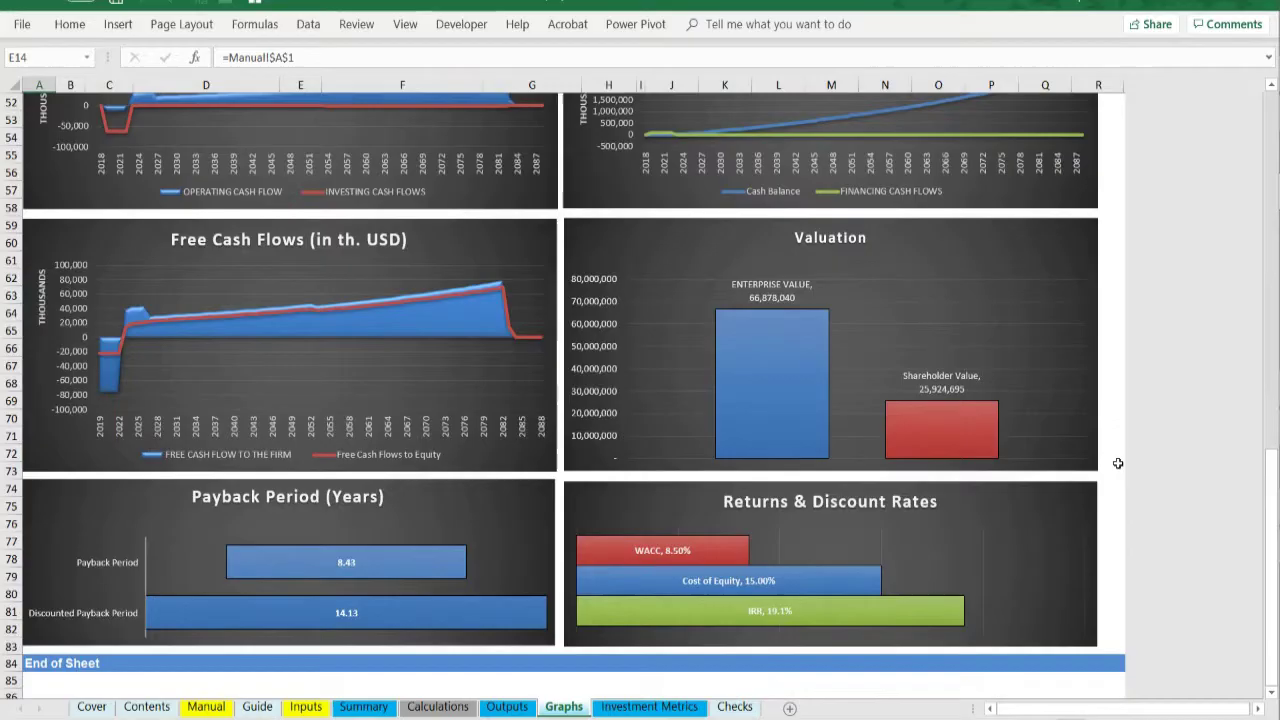
scroll(1118, 463, up, 1)
scroll(1118, 463, up, 1)
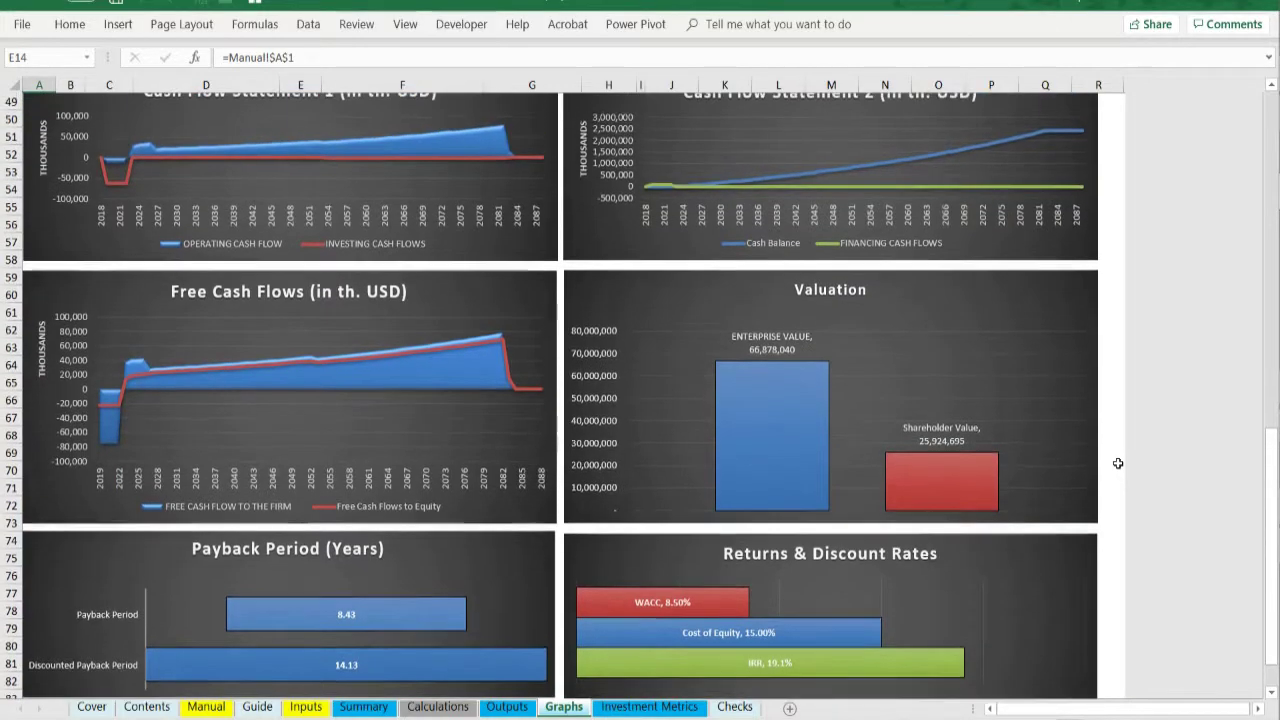
scroll(1118, 463, down, 1)
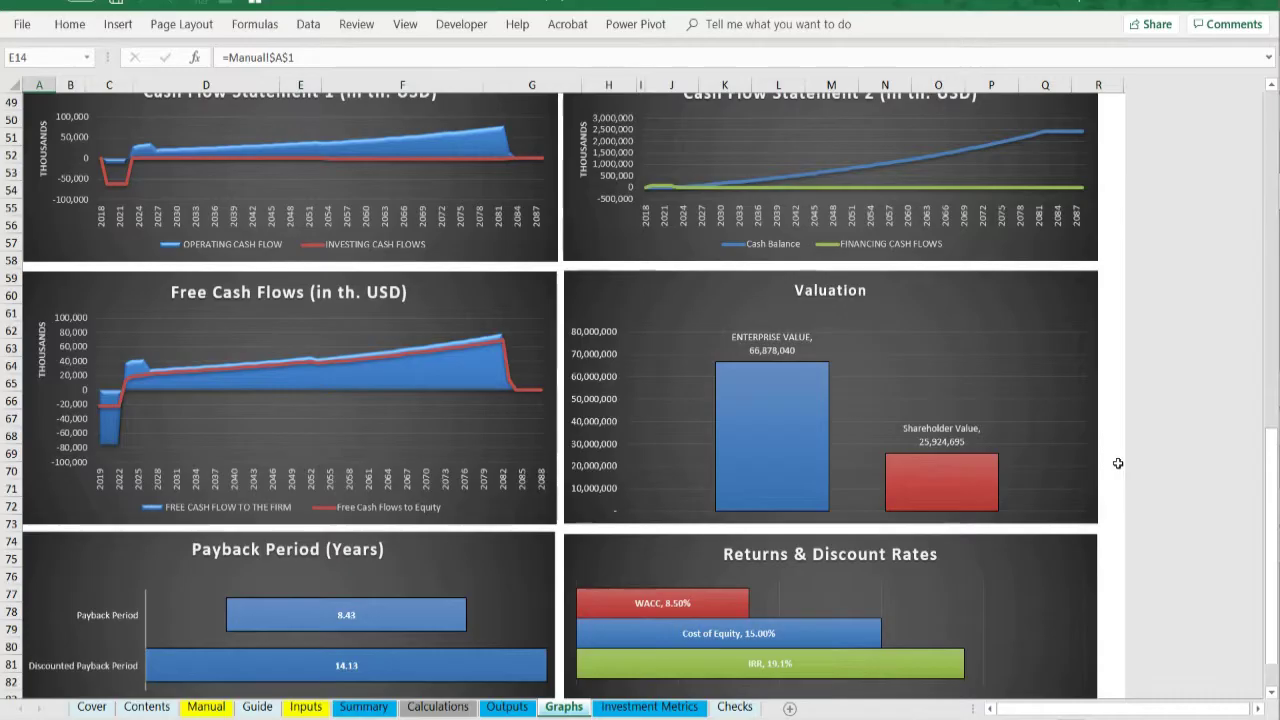
From the Free Cash Flow to the Firm heading, scroll to Shareholder Metrics (19.1% equity IRR) and KPIs
click(670, 707)
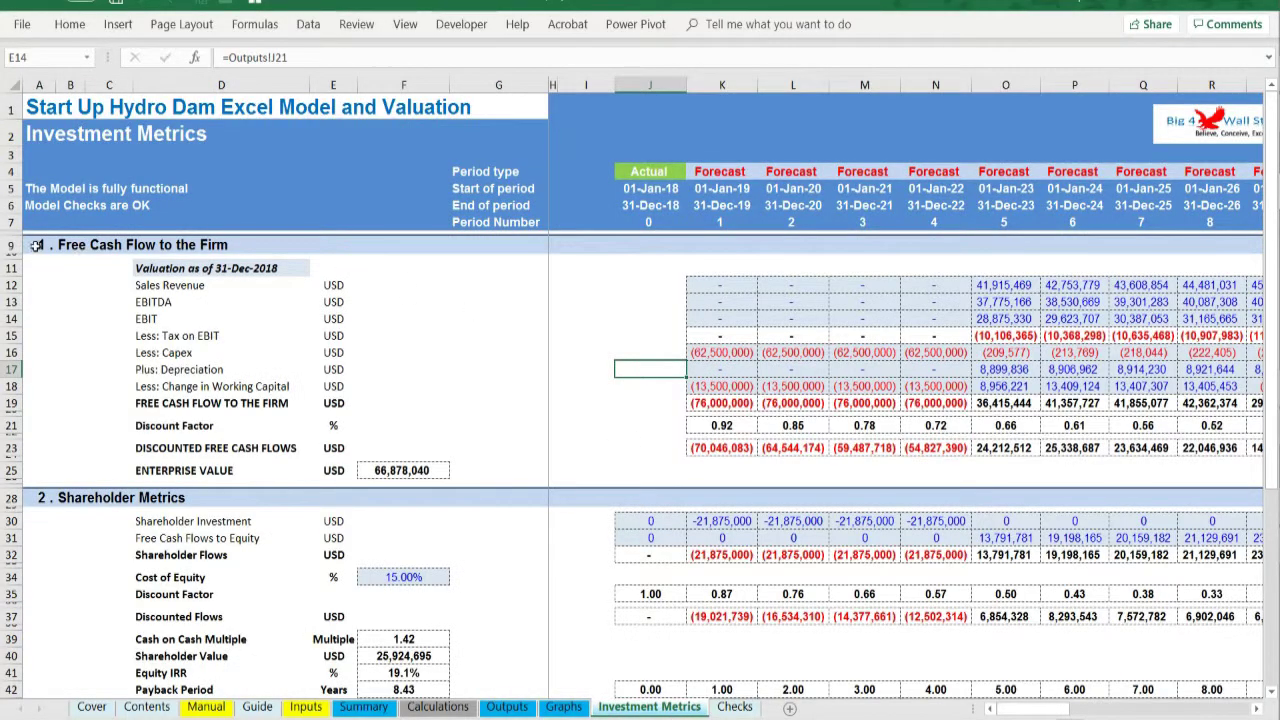
click(36, 245)
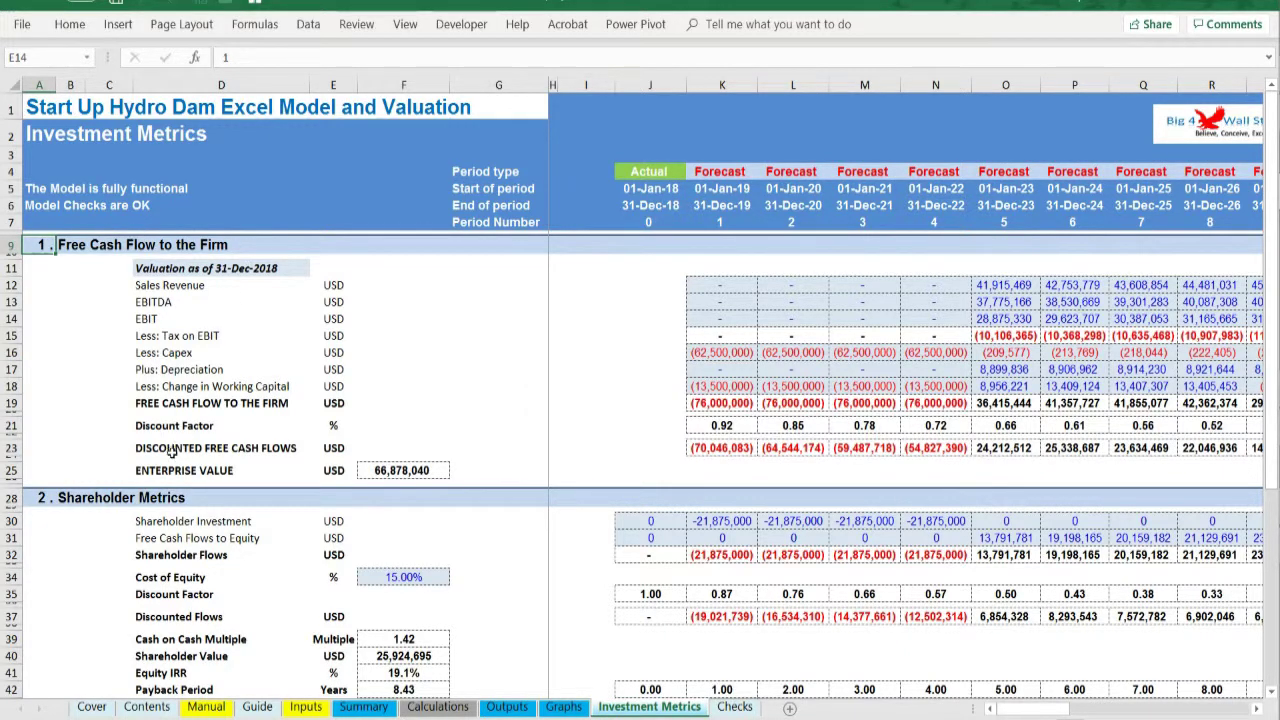
scroll(130, 452, down, 3)
scroll(130, 452, down, 1)
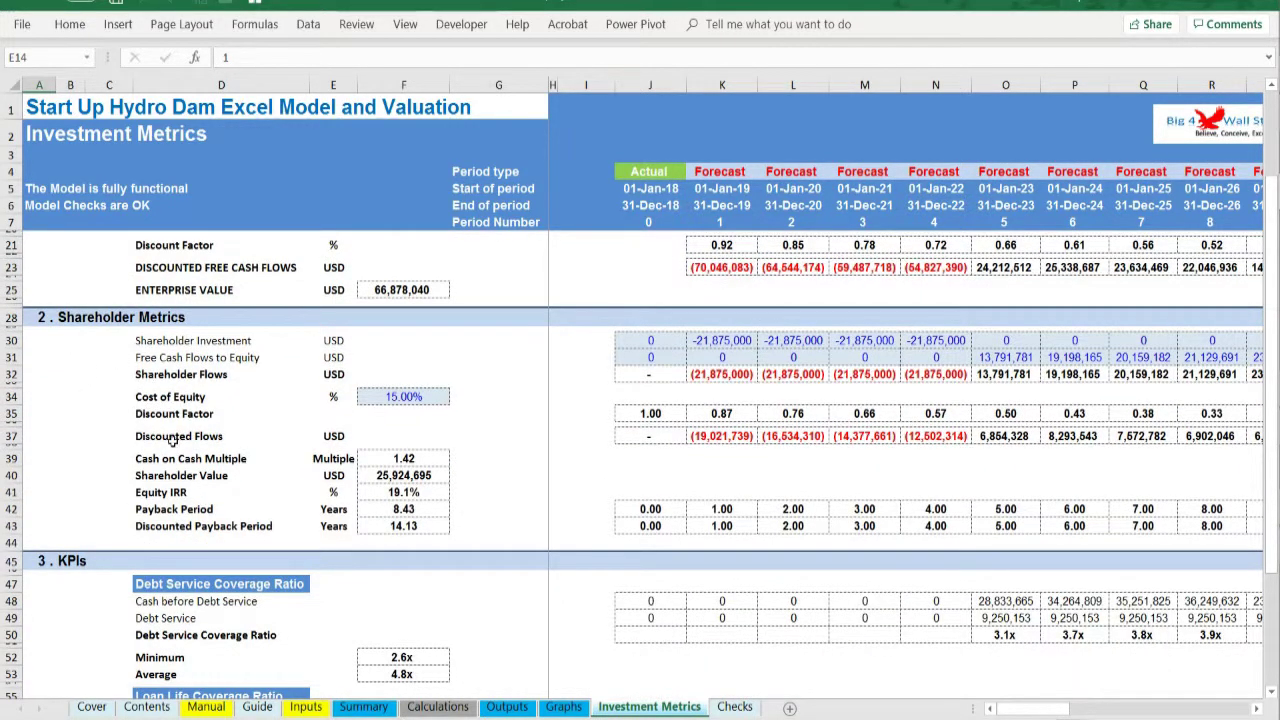
scroll(172, 441, down, 1)
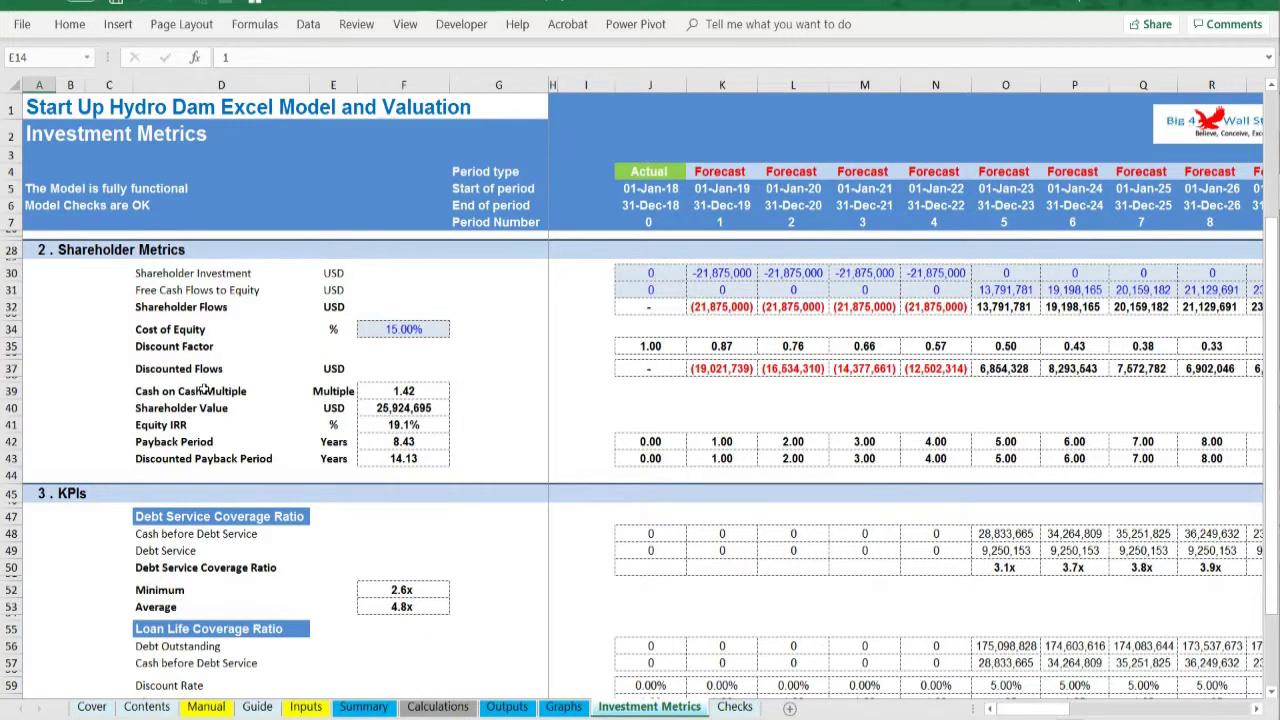
Switch to the Checks sheet to confirm every model check reads OK
click(736, 706)
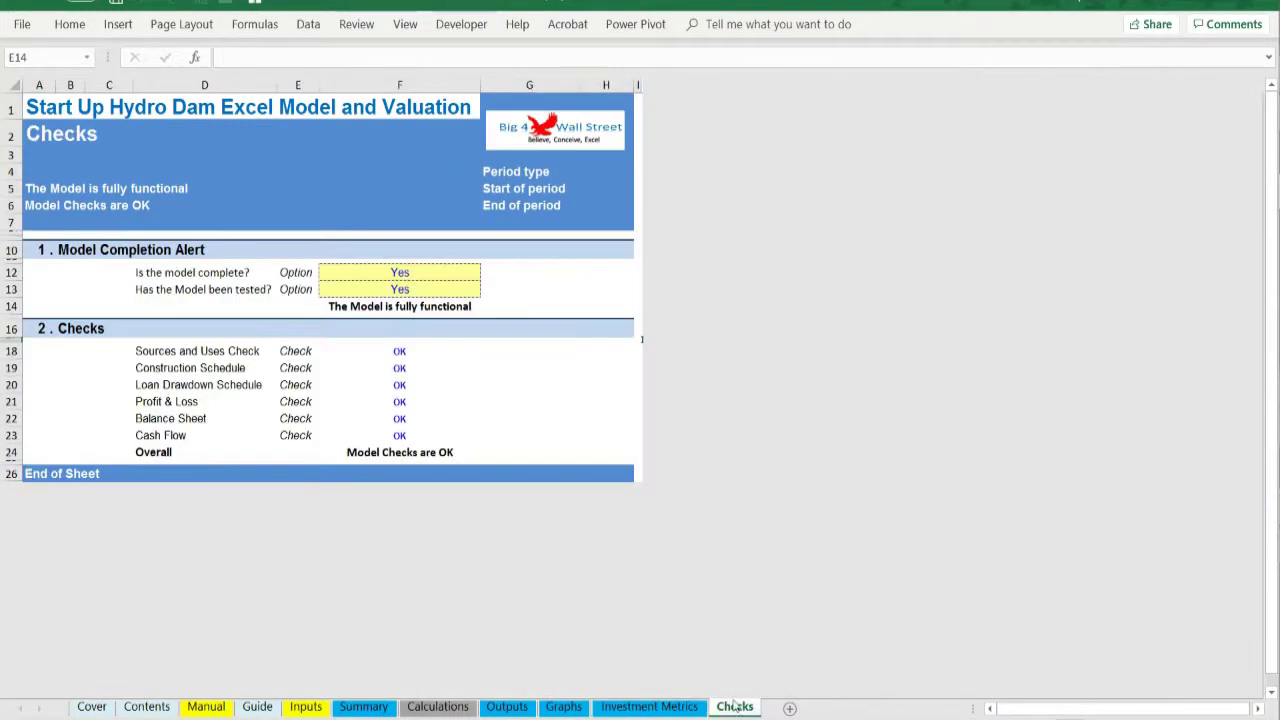